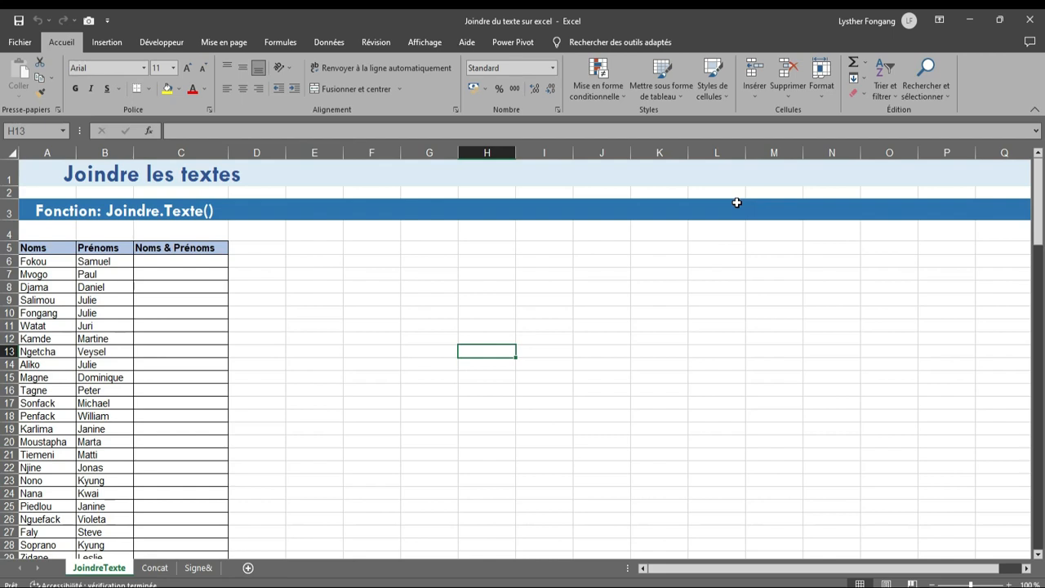
# - Look through the Concat and Signe& sheets, then return to the JoindreTexte sheet
pyautogui.click(155, 567)
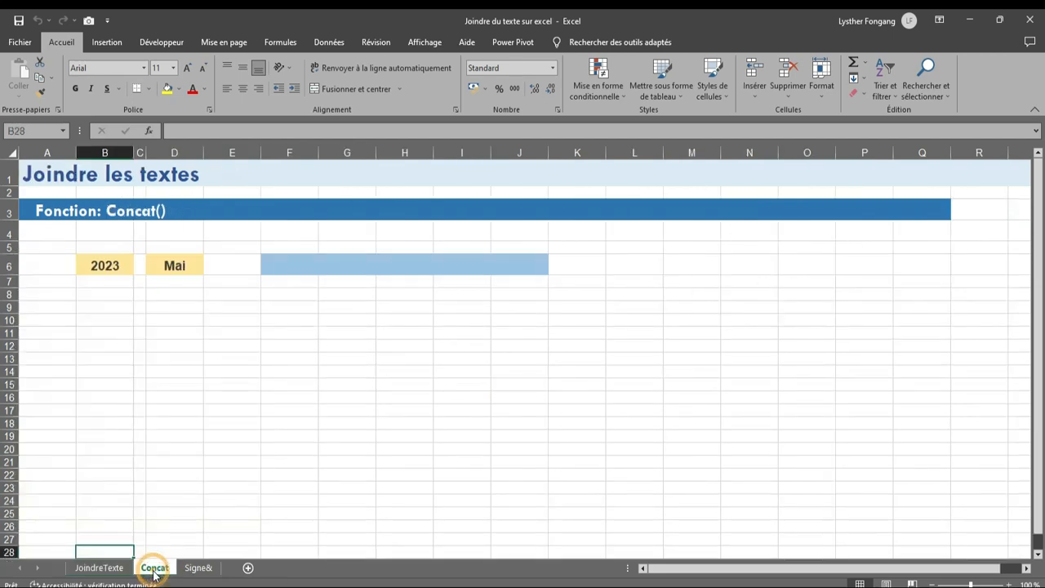
pyautogui.click(200, 567)
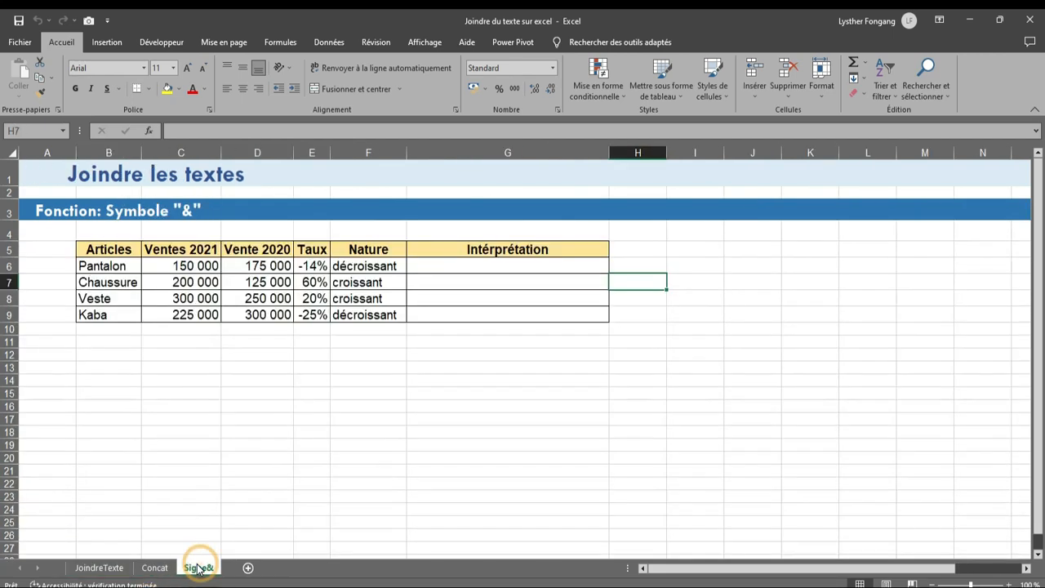
pyautogui.click(100, 567)
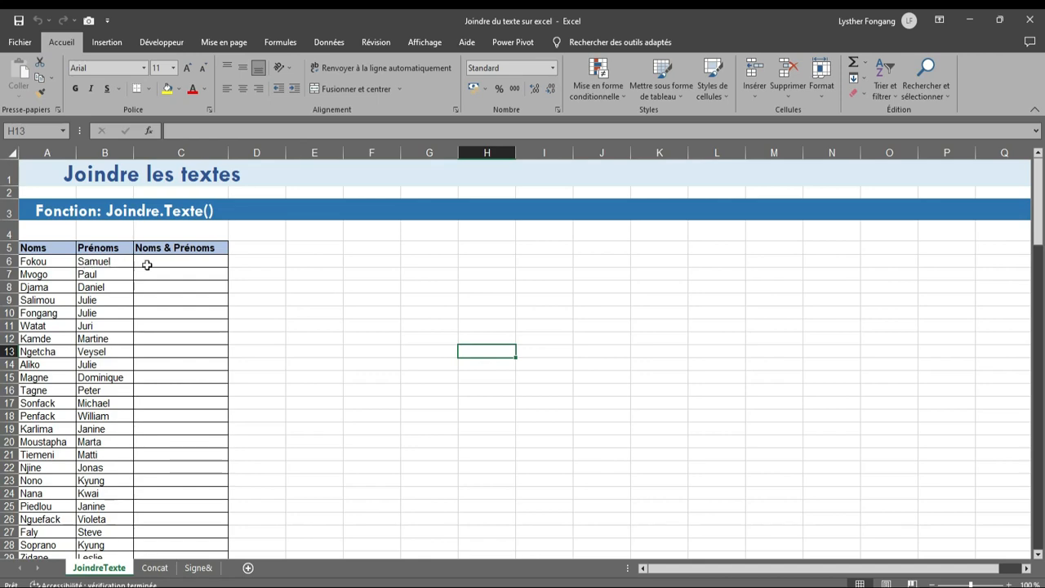
# - Begin a JOINDRE.TEXTE formula in C6 with a space as delimiter and VRAI to ignore empty cells
pyautogui.click(174, 261)
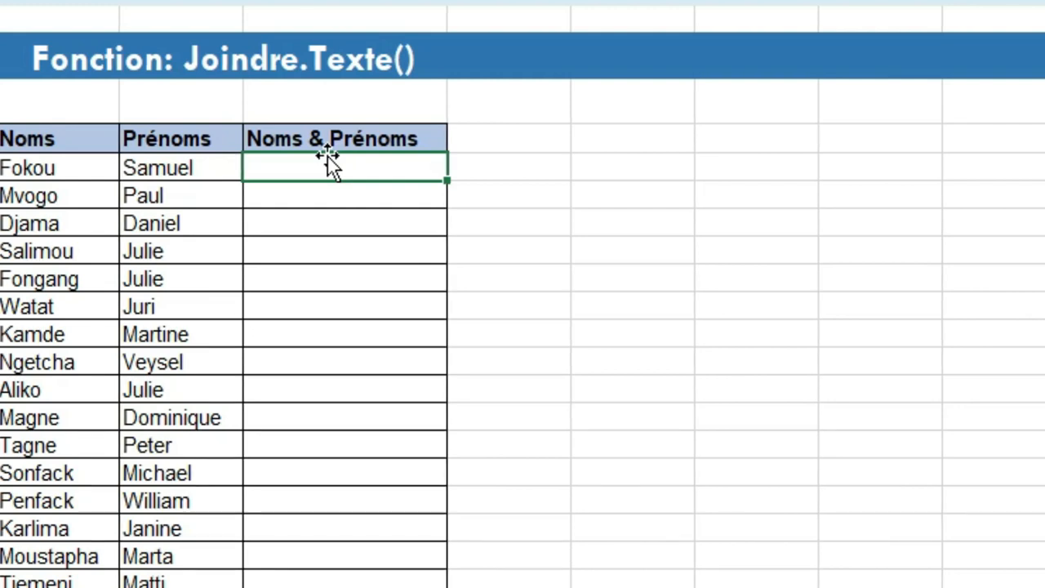
pyautogui.write('=joind')
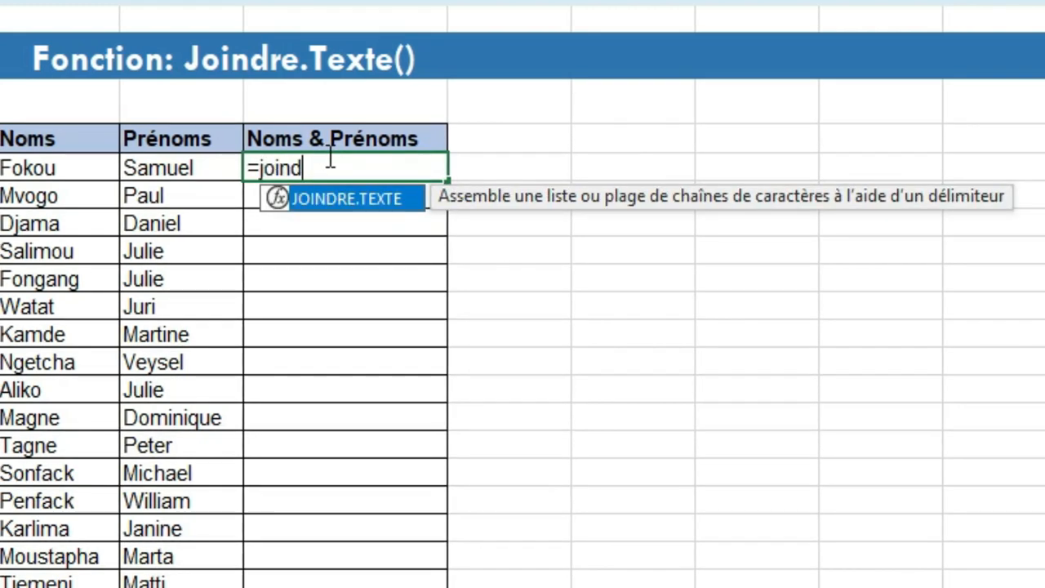
pyautogui.doubleClick(281, 204)
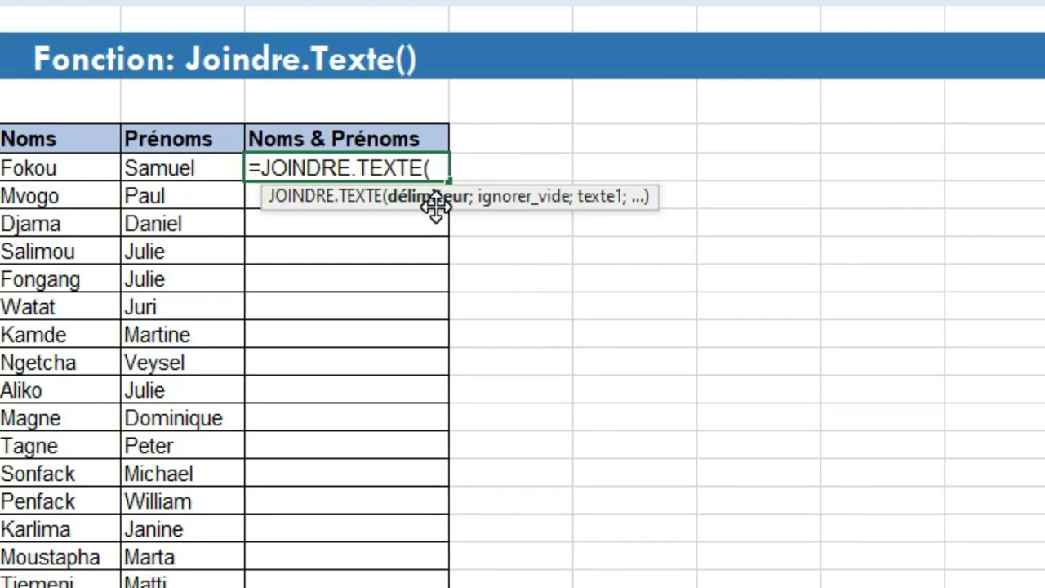
pyautogui.write('"')
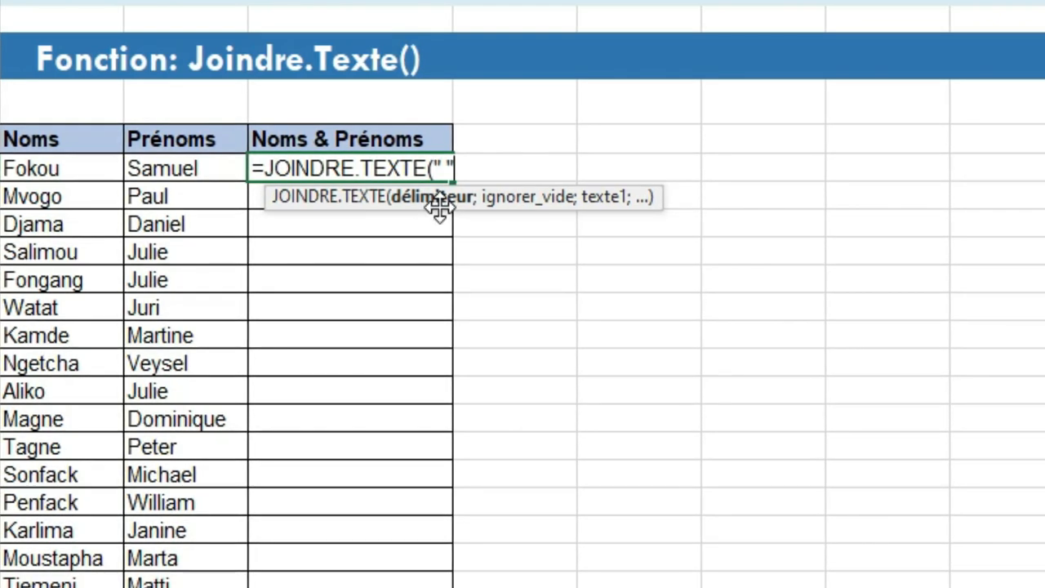
pyautogui.write(';')
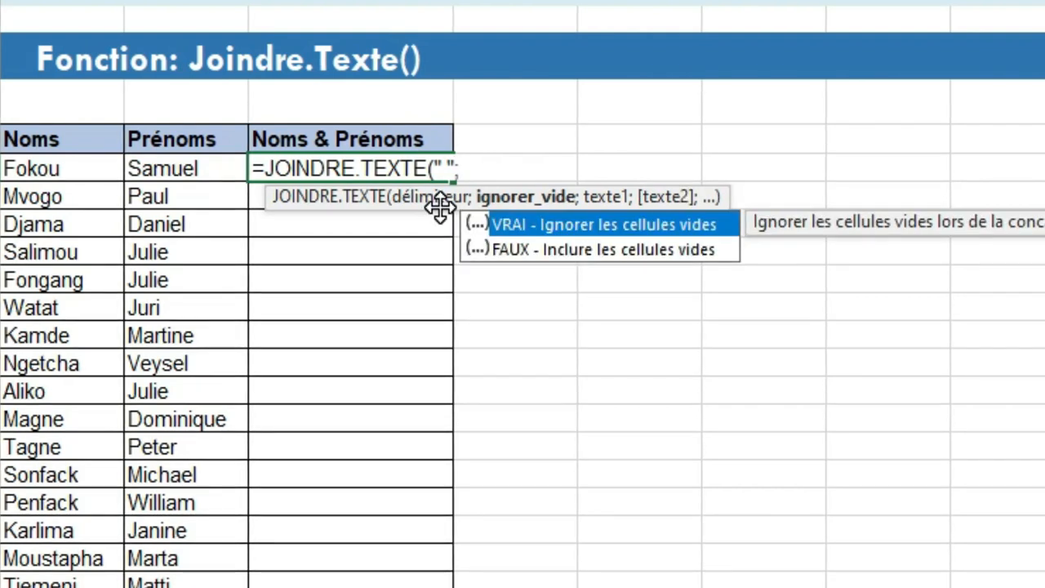
pyautogui.doubleClick(689, 221)
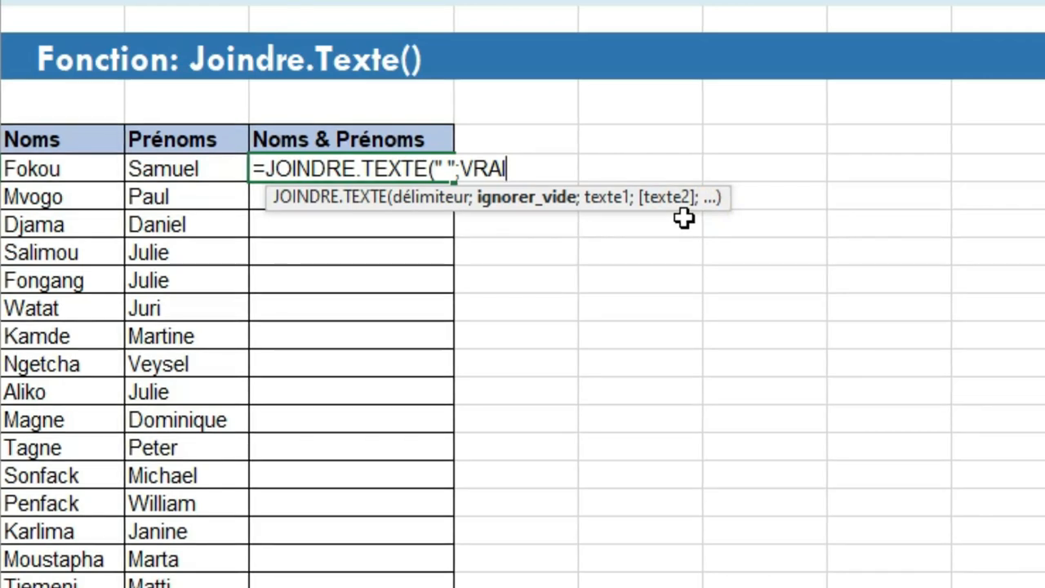
pyautogui.write(';')
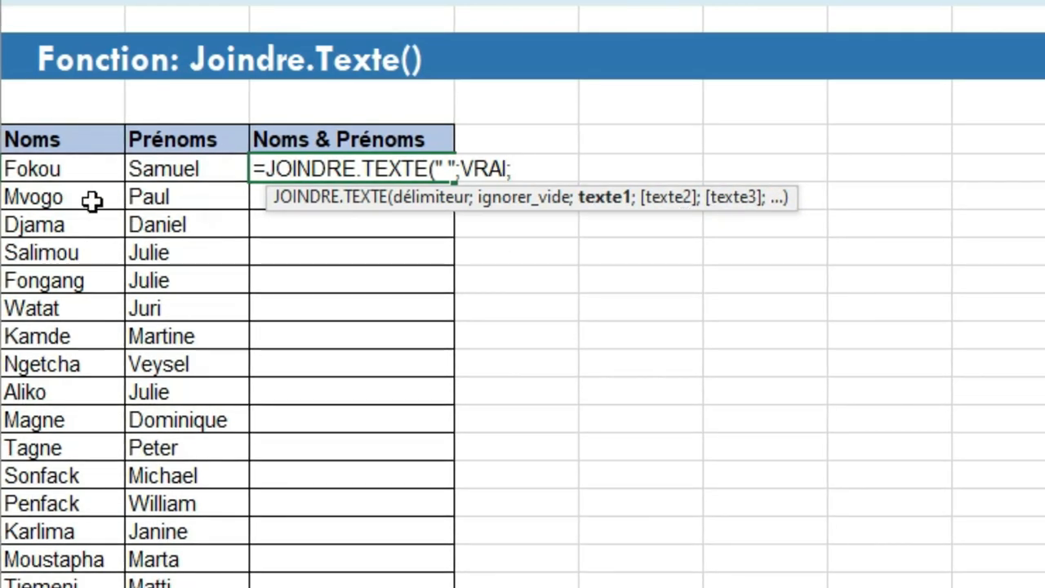
# - Add cells A6 and B6 as the texts to join and complete the JOINDRE.TEXTE formula in C6
pyautogui.click(86, 164)
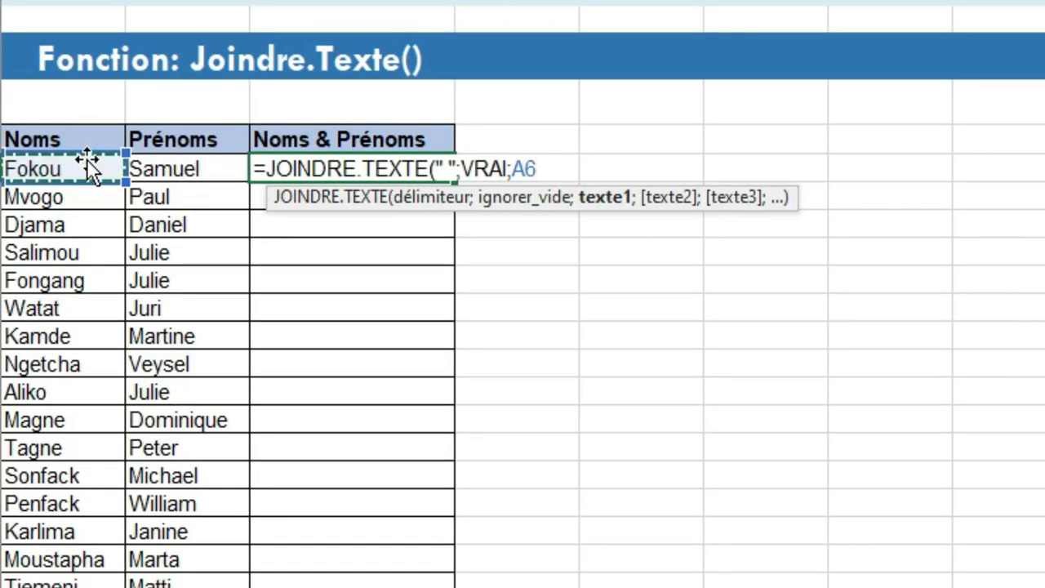
pyautogui.write(';')
pyautogui.click(165, 168)
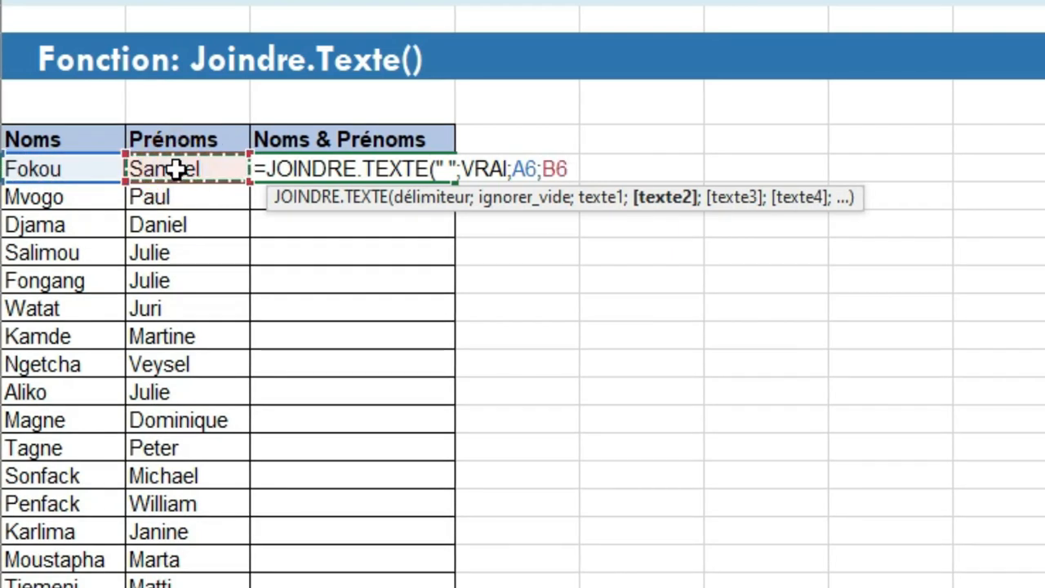
pyautogui.write(')')
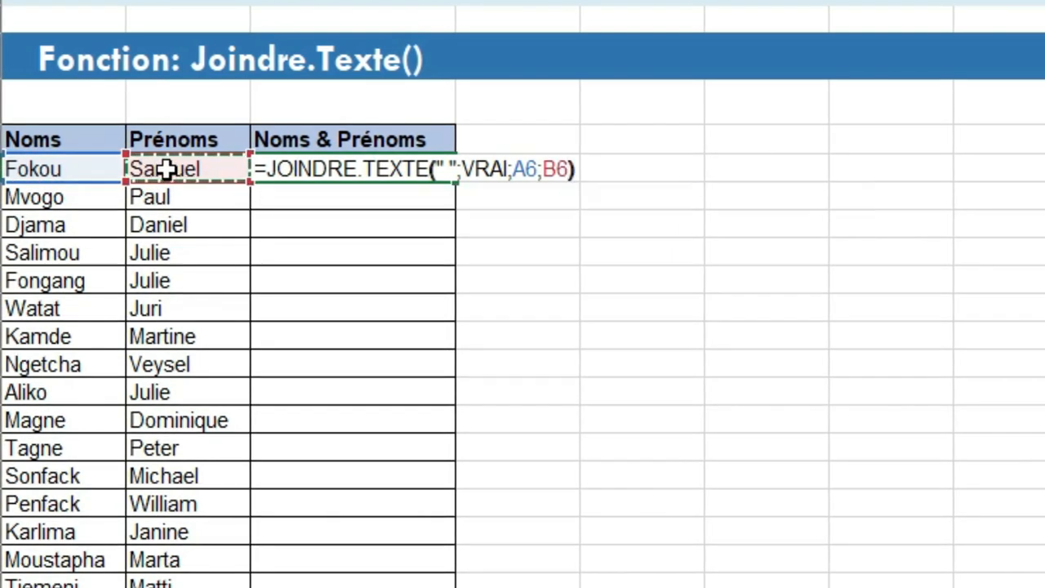
pyautogui.press('Return')
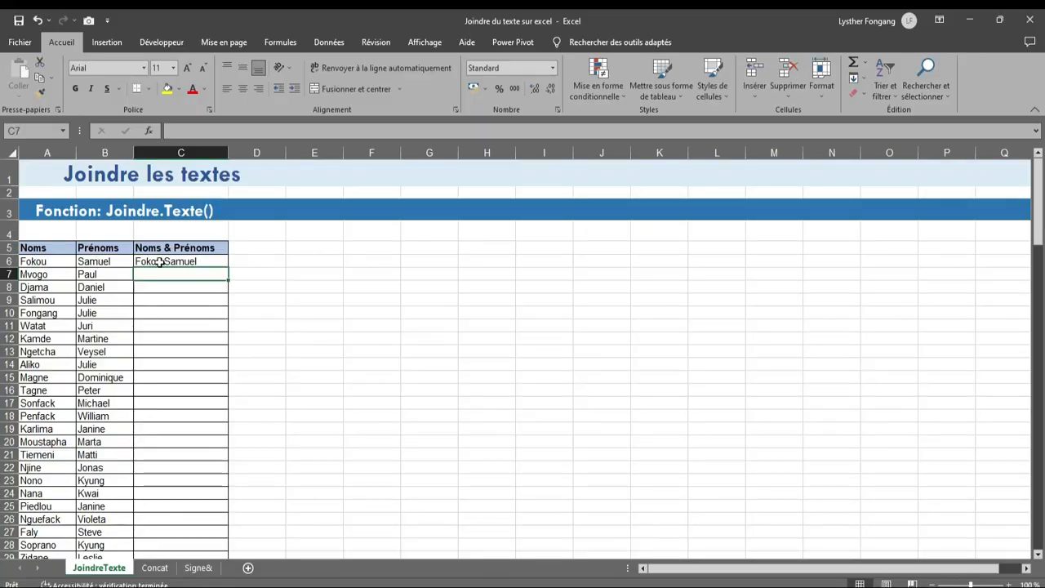
# - Fill the C6 formula down the whole Noms & Prénoms column and check the joined names
pyautogui.click(161, 262)
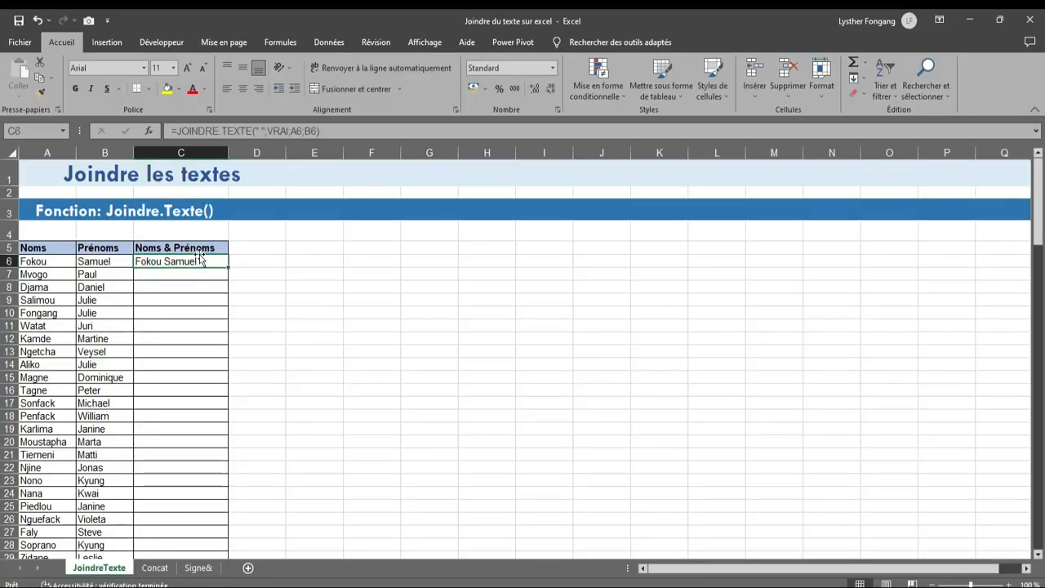
pyautogui.doubleClick(225, 266)
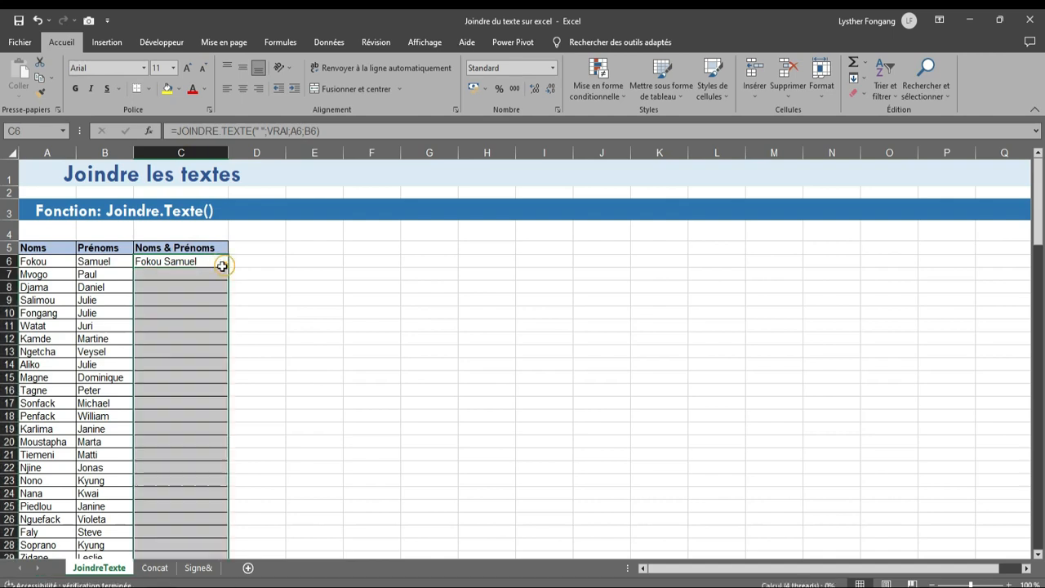
pyautogui.scroll(-4, 205, 302)
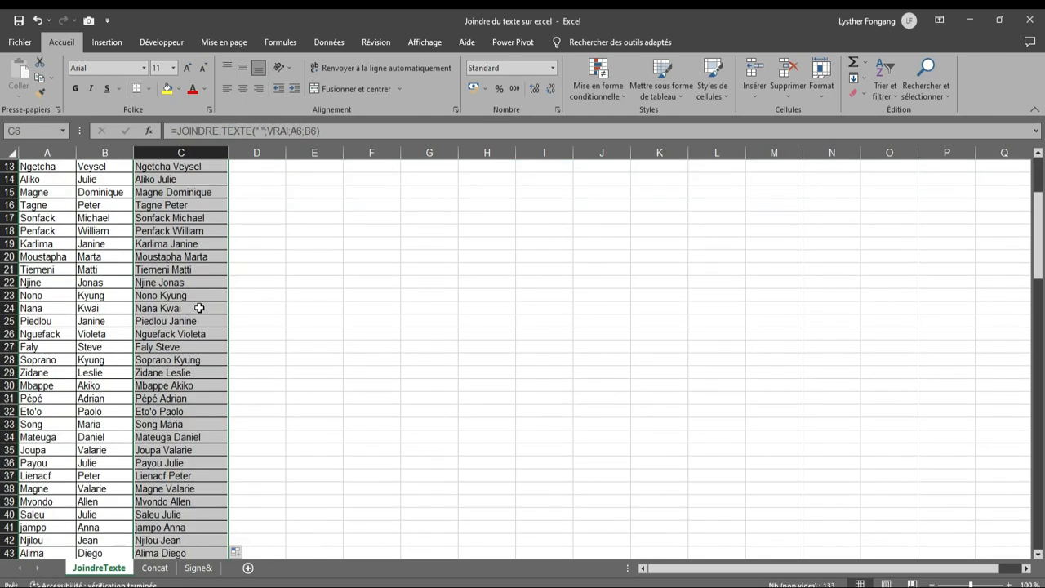
pyautogui.scroll(4, 199, 308)
pyautogui.click(199, 311)
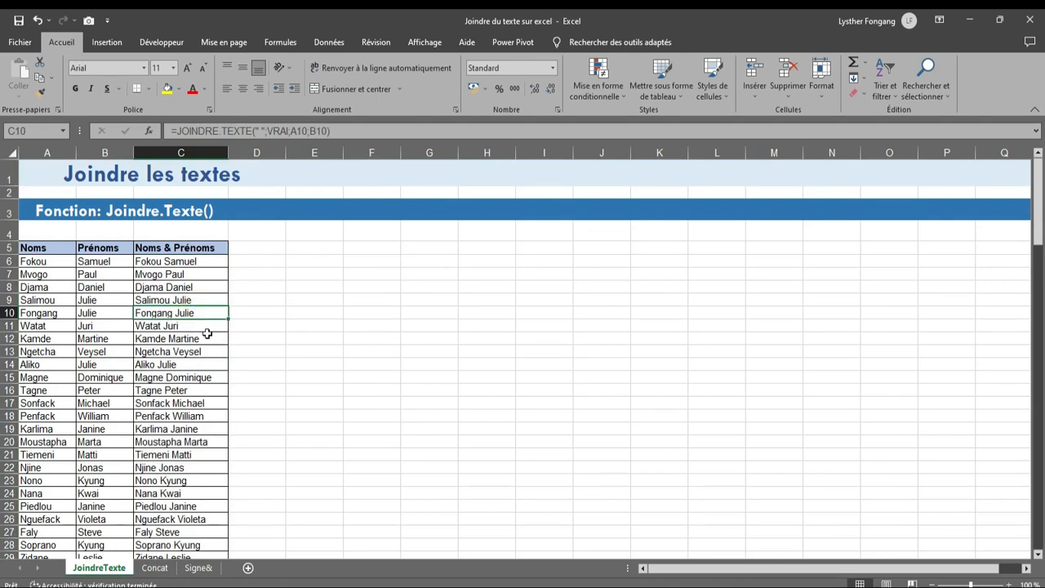
# - Open the Concat sheet and examine the year cell B6, the month cell D6 and the blue result cell
pyautogui.click(162, 569)
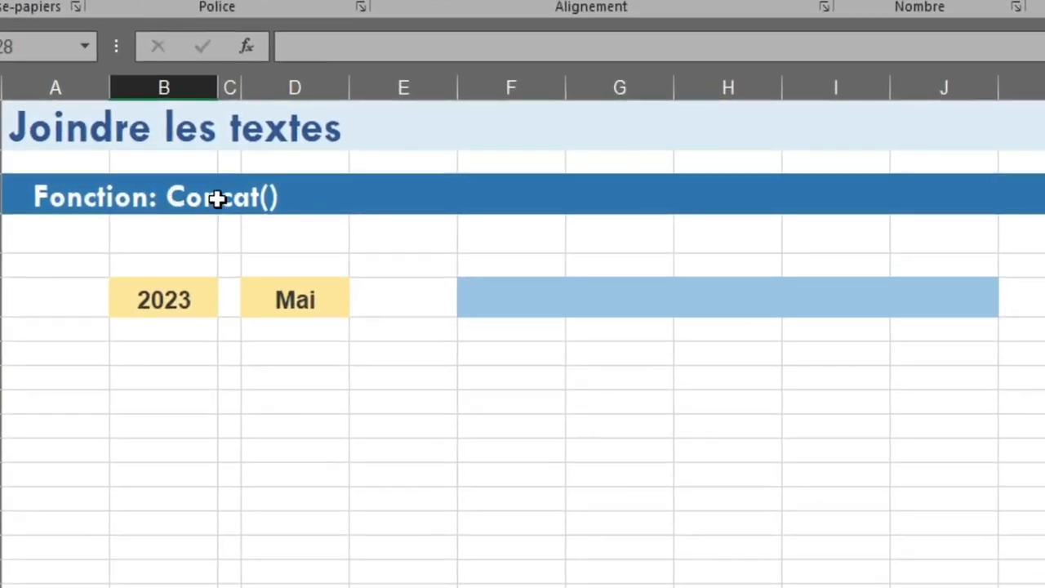
pyautogui.click(513, 294)
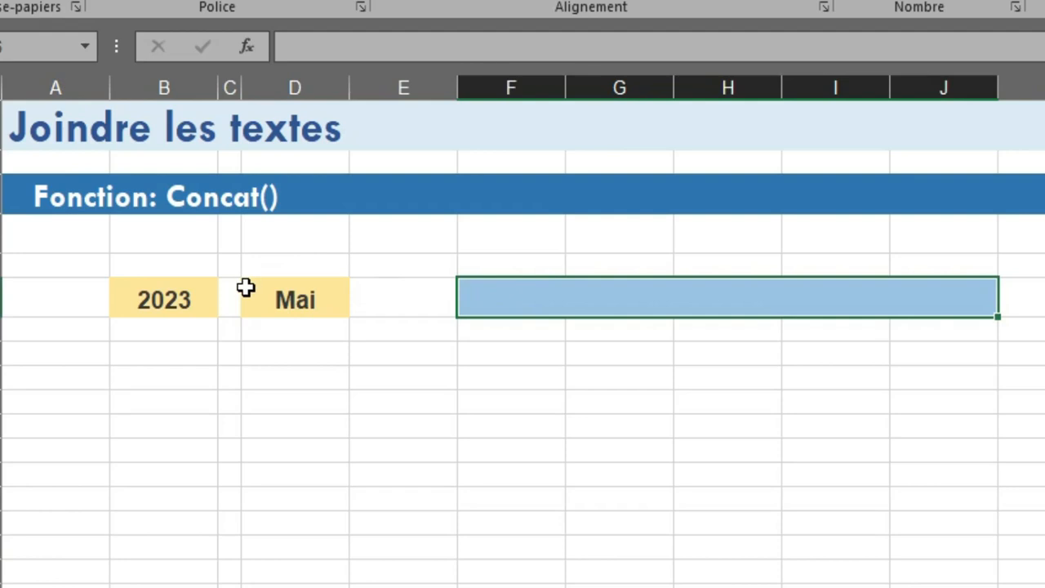
pyautogui.click(303, 292)
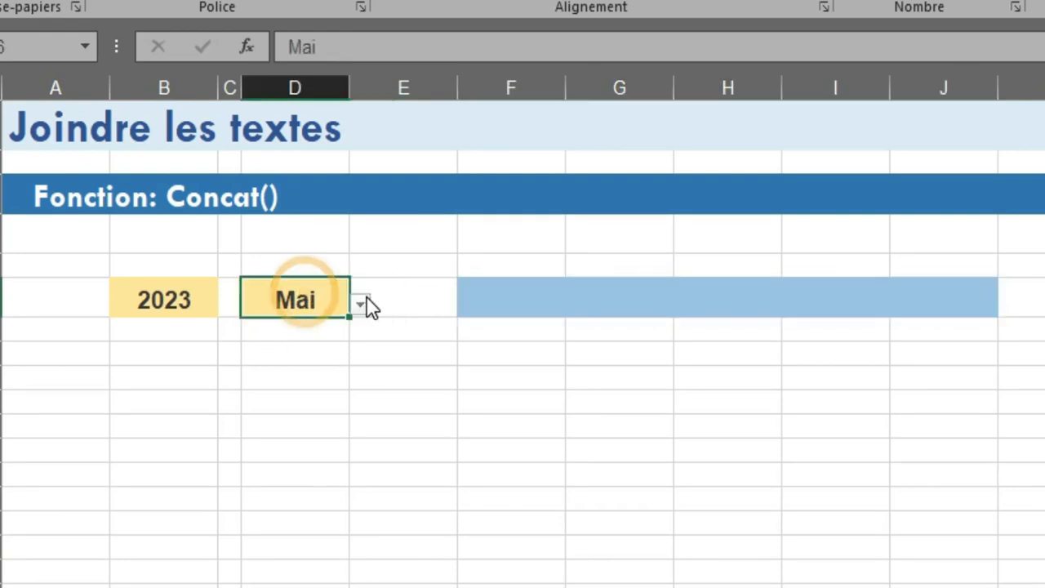
pyautogui.click(183, 298)
pyautogui.click(273, 299)
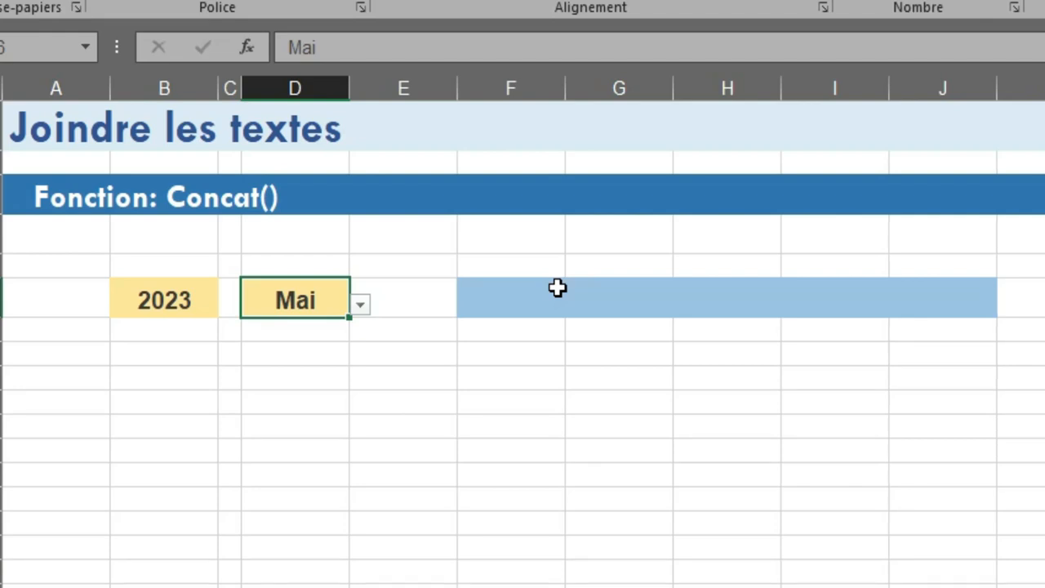
# - Begin a CONCAT formula in the merged blue cell F6:J6 with "Chiffre d'affaire du " as first text, followed by an argument separator
pyautogui.click(557, 287)
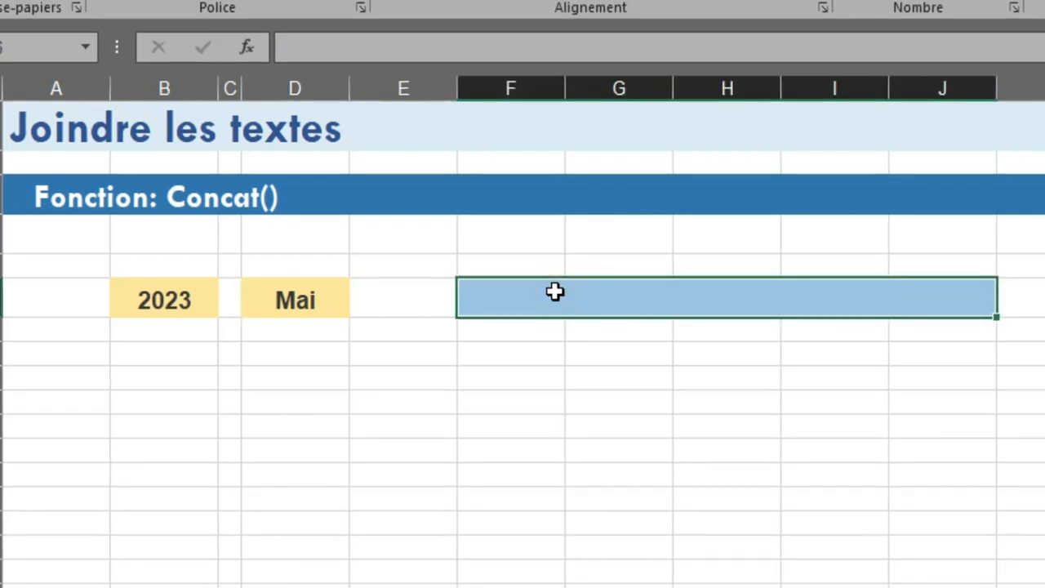
pyautogui.write('=')
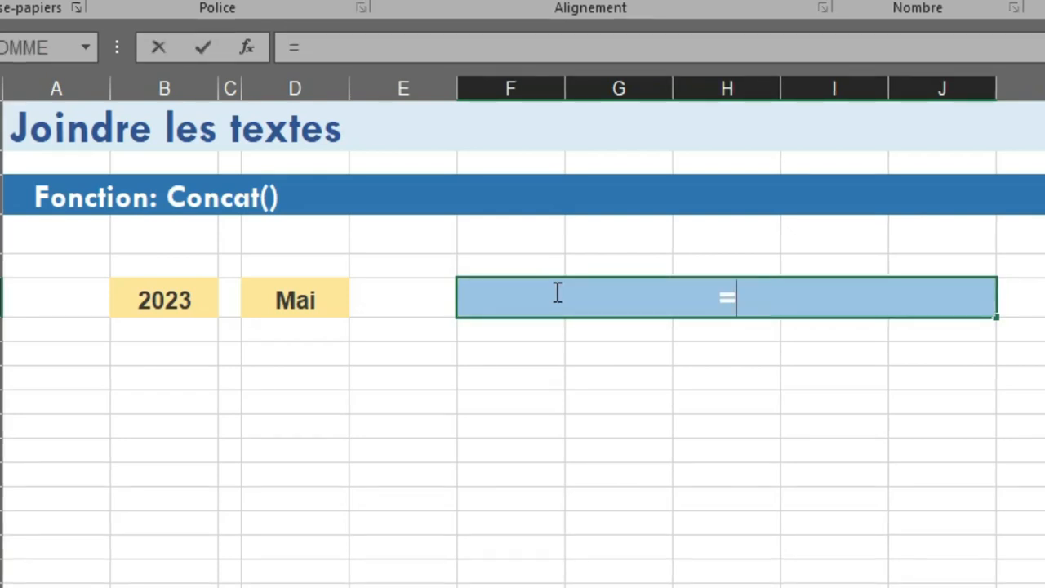
pyautogui.write('conca')
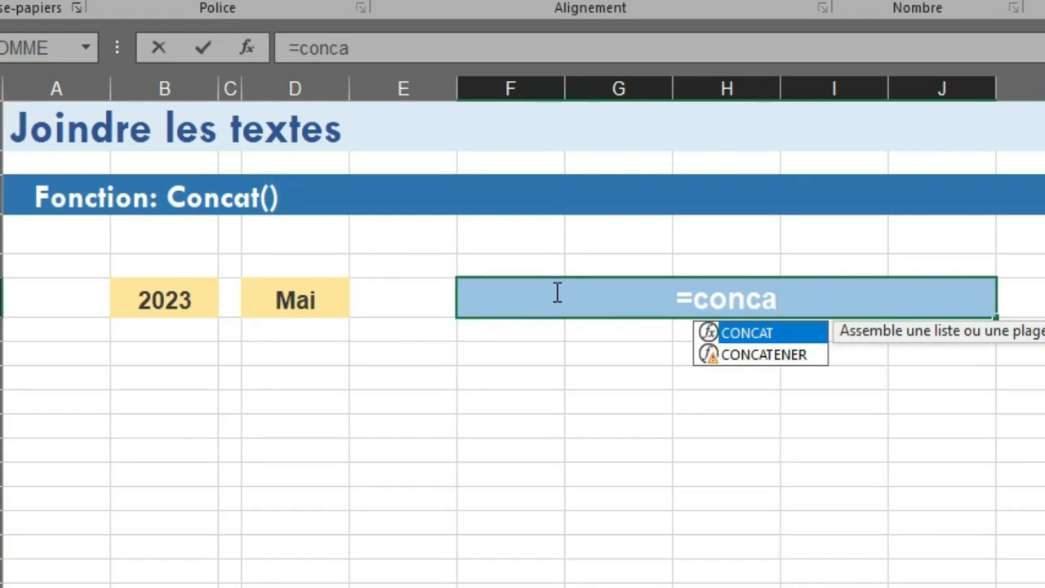
pyautogui.press('Tab')
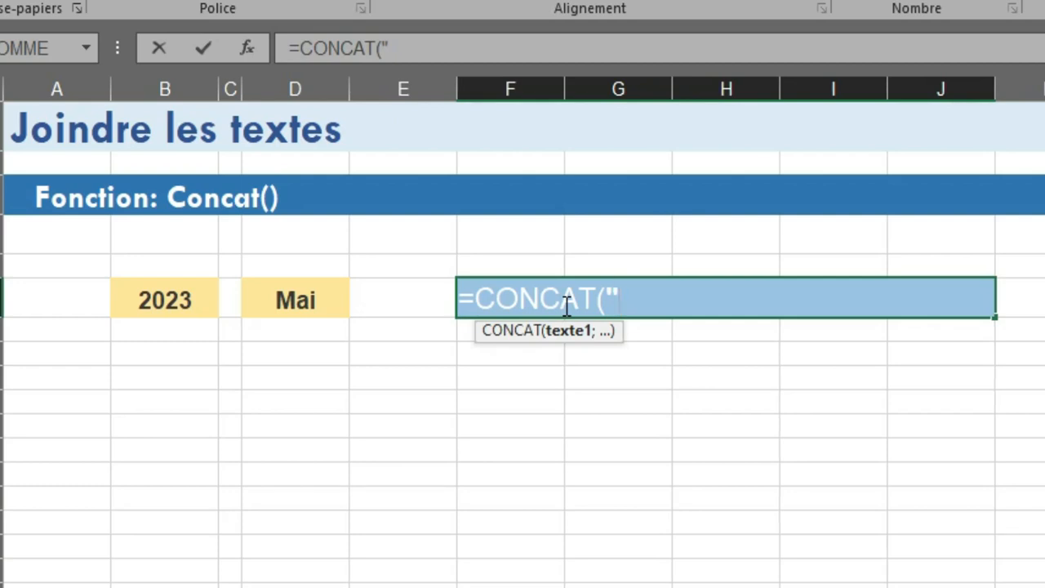
pyautogui.write('Chiffre')
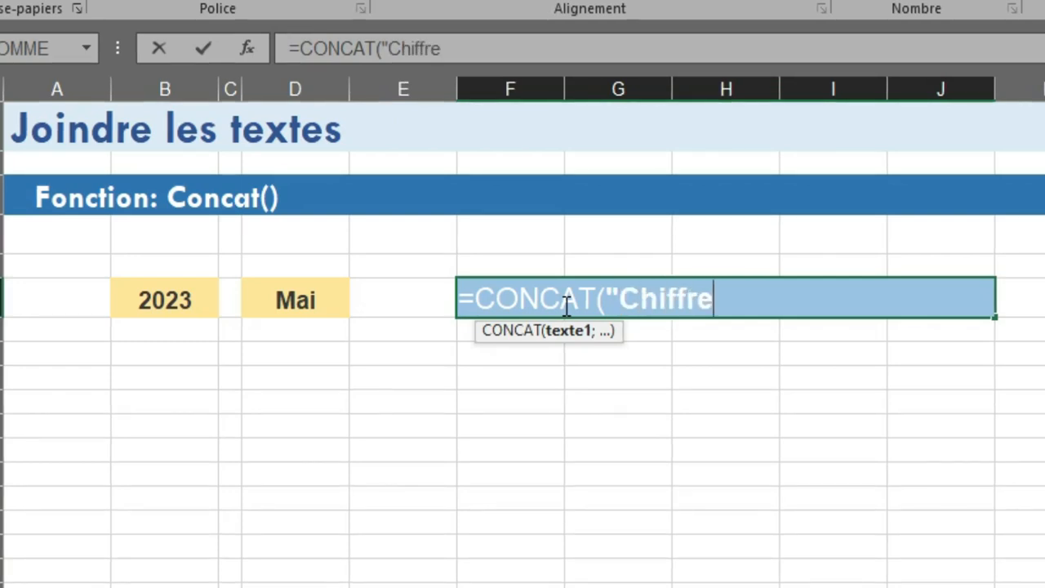
pyautogui.write(" d'affaire du")
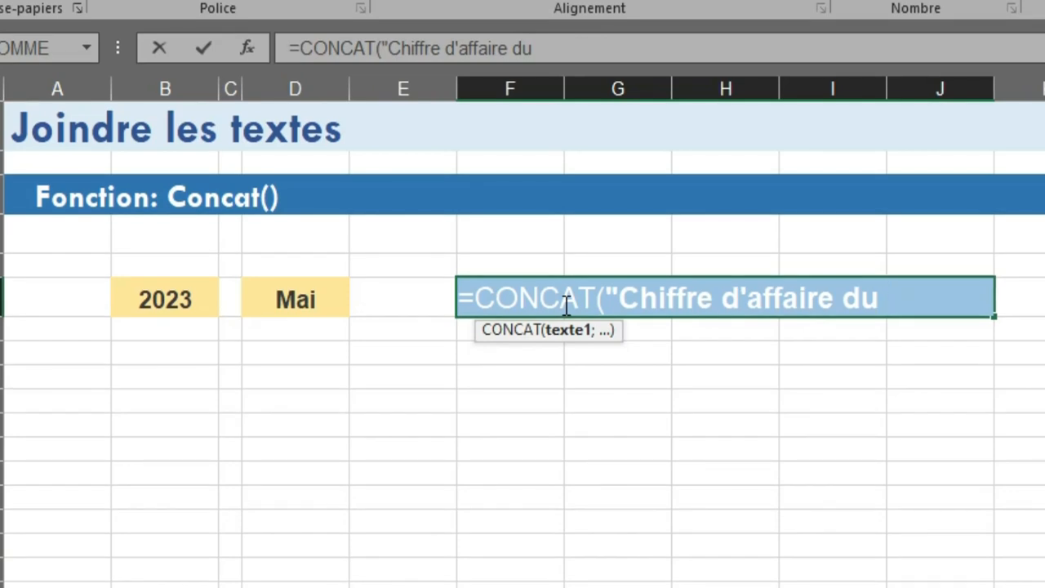
pyautogui.write('"')
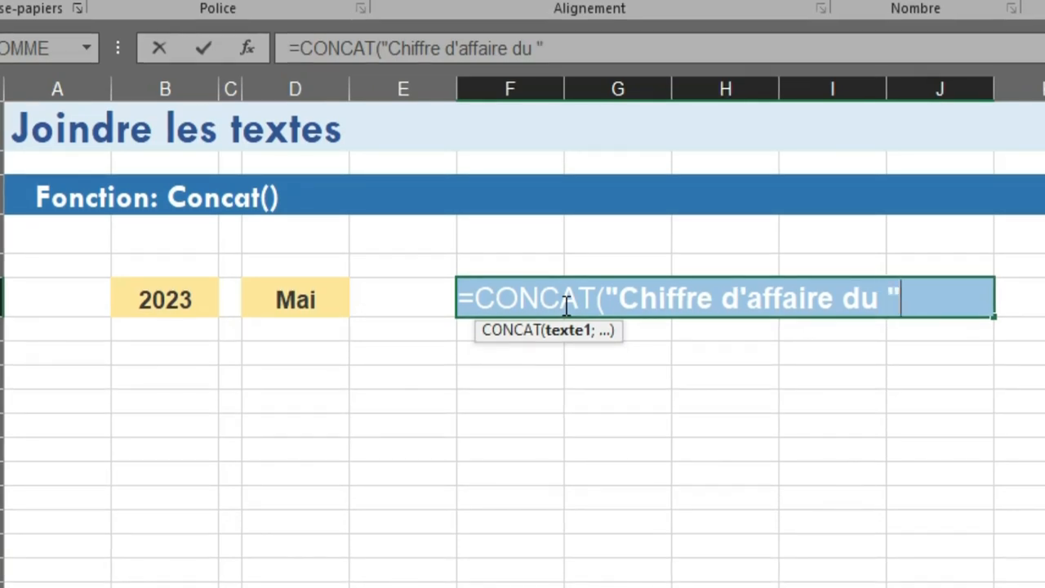
pyautogui.write(';')
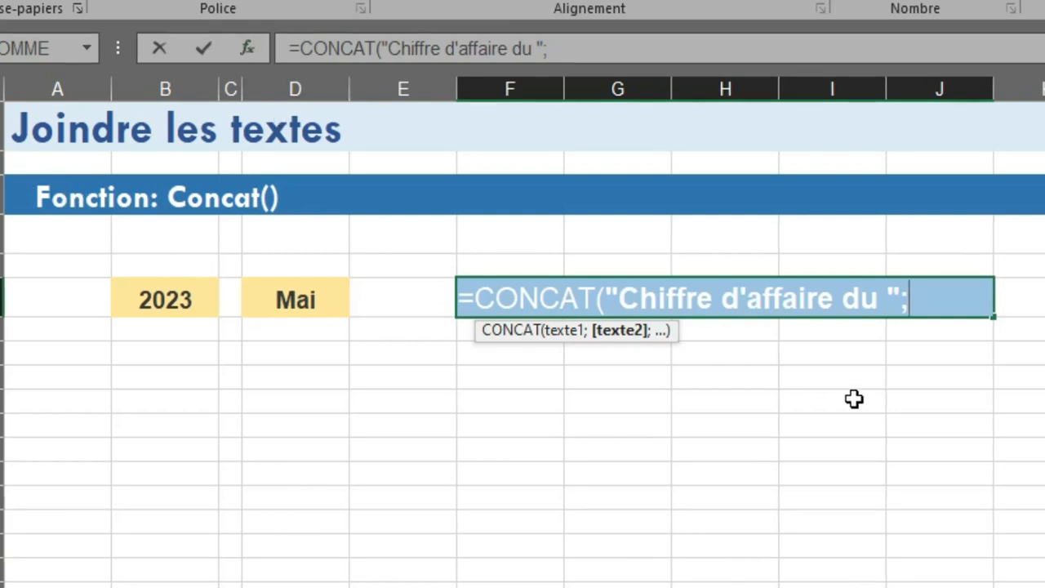
# - Extend the formula's first text to "Chiffre d'affaire du mois de " and return to the second argument
pyautogui.click(884, 299)
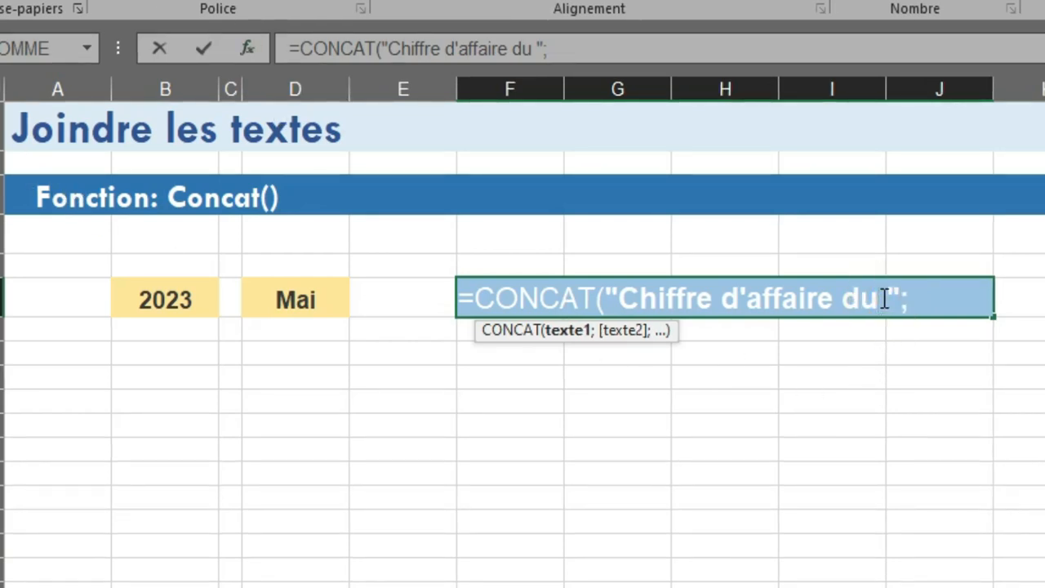
pyautogui.write('mois')
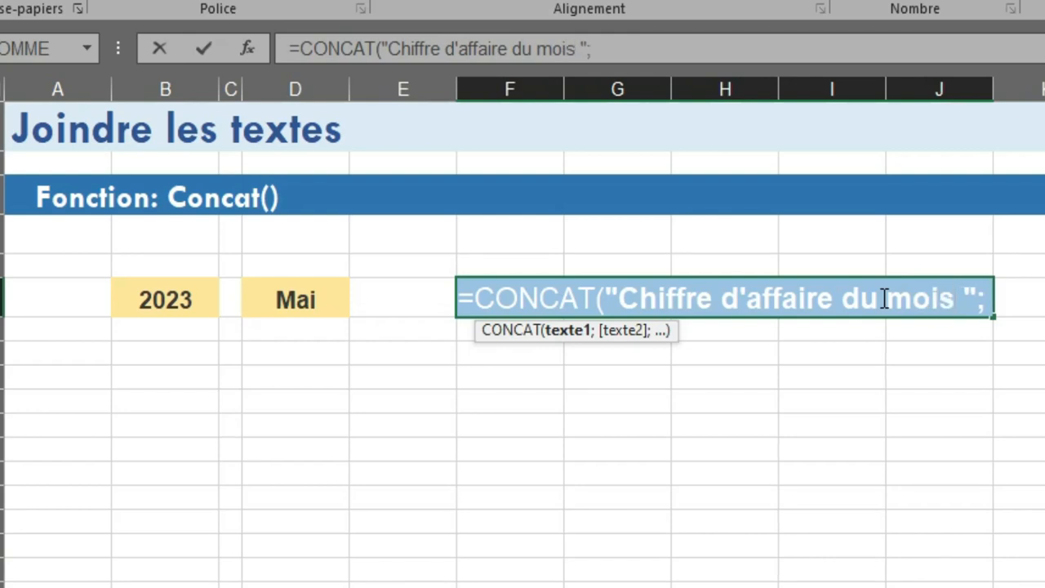
pyautogui.write(' de')
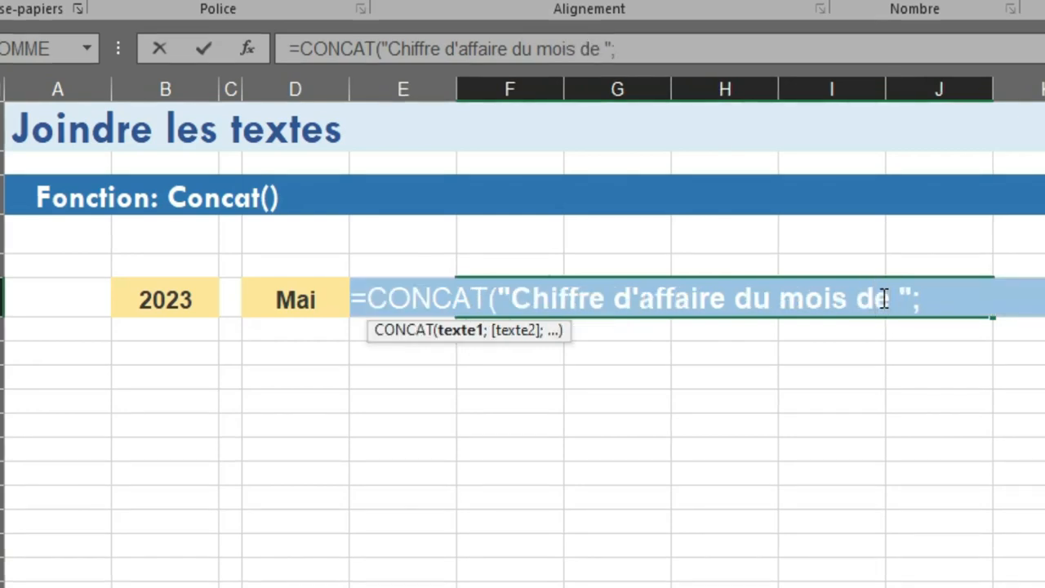
pyautogui.press('BackSpace')
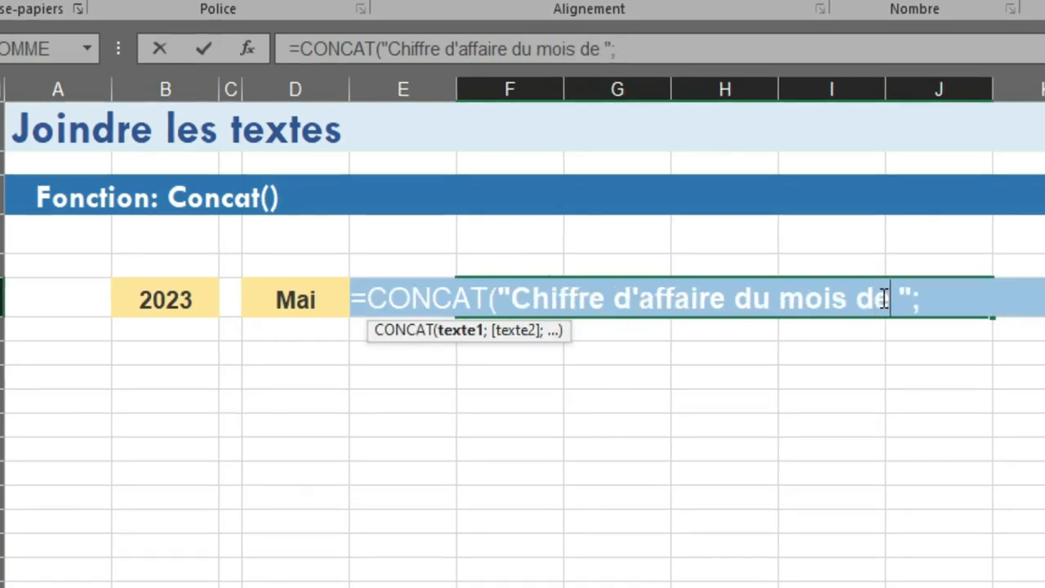
pyautogui.click(923, 297)
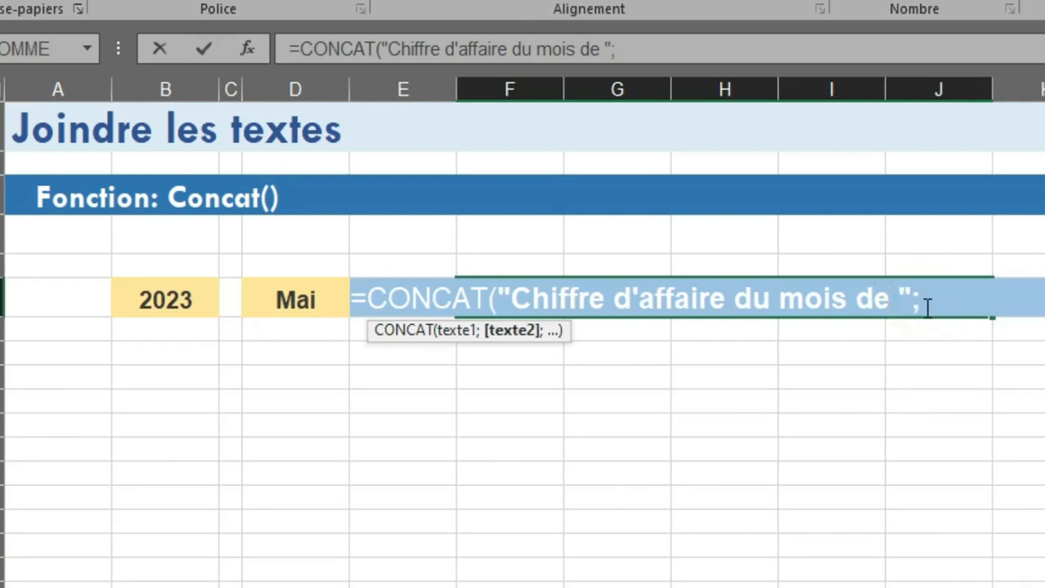
# - Complete the CONCAT formula with the month cell D6, a space text " " and the year cell B6, and enter it
pyautogui.click(305, 300)
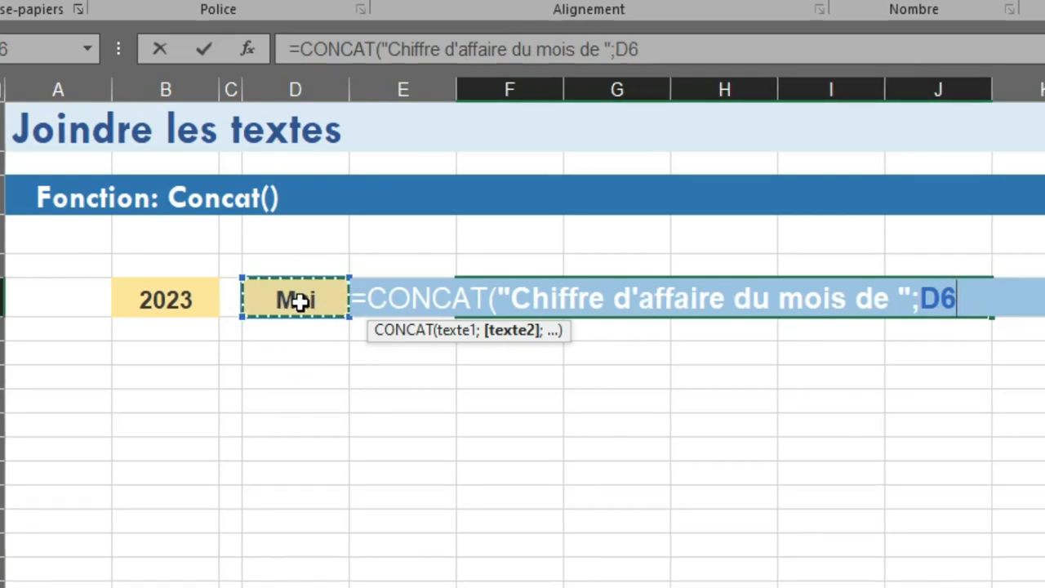
pyautogui.write(';')
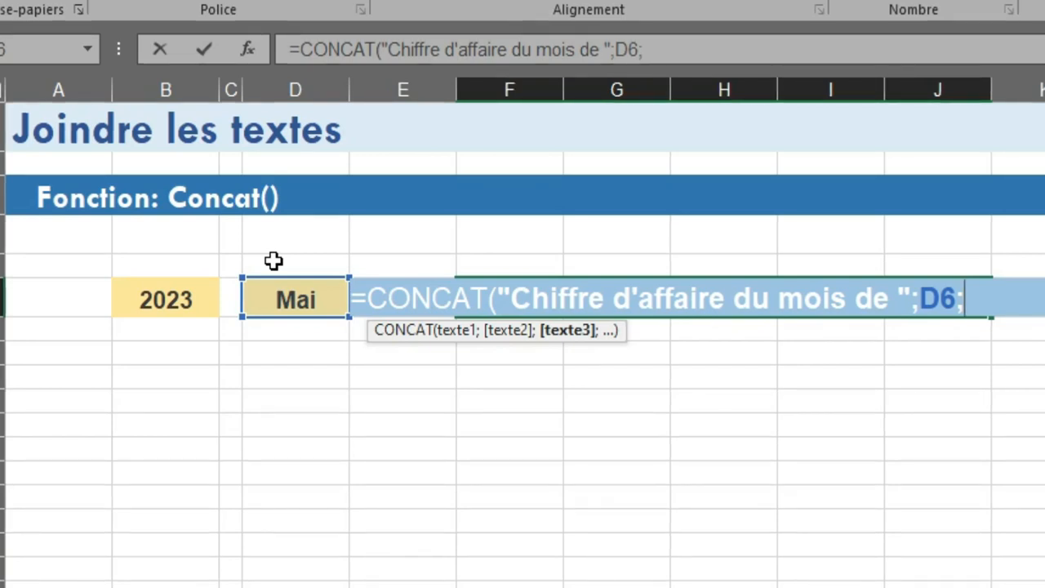
pyautogui.write('"')
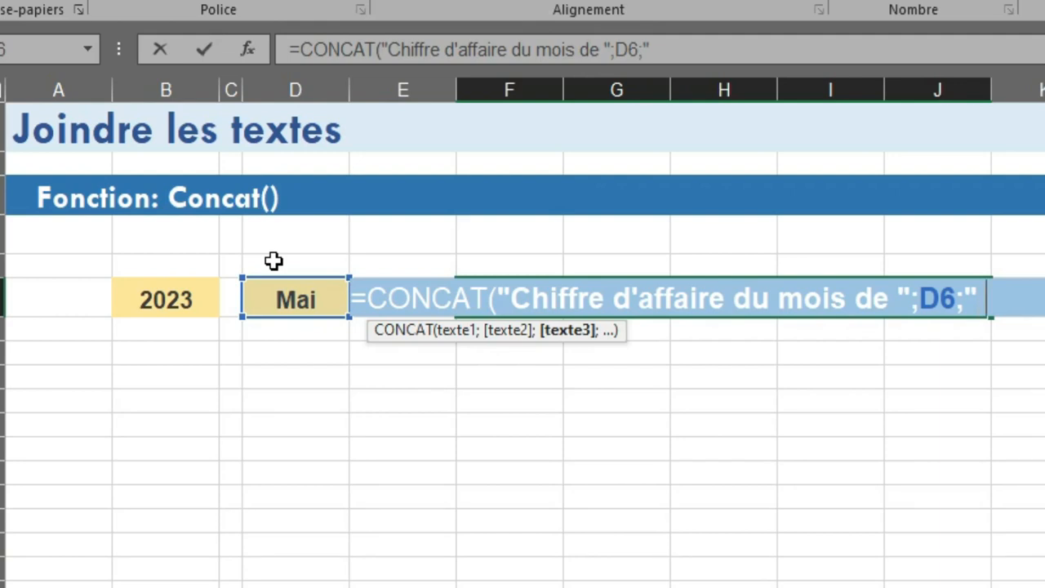
pyautogui.write(' ";')
pyautogui.click(184, 292)
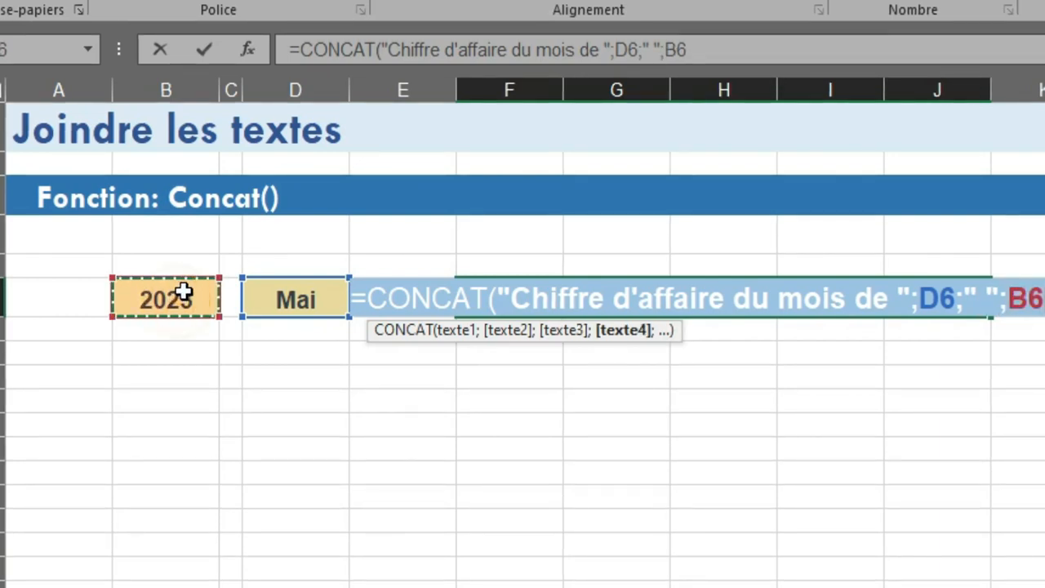
pyautogui.write(')')
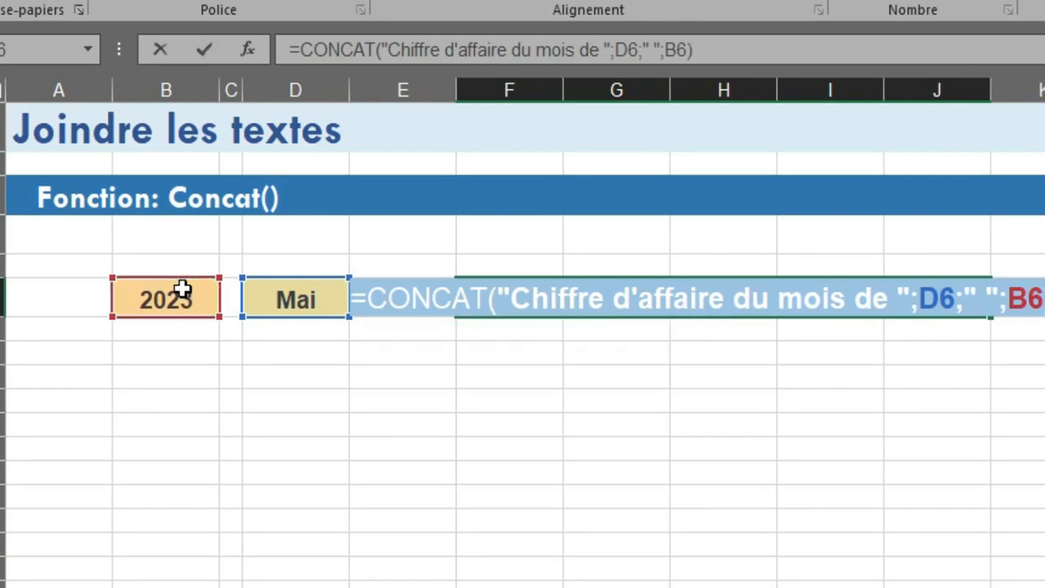
pyautogui.press('Return')
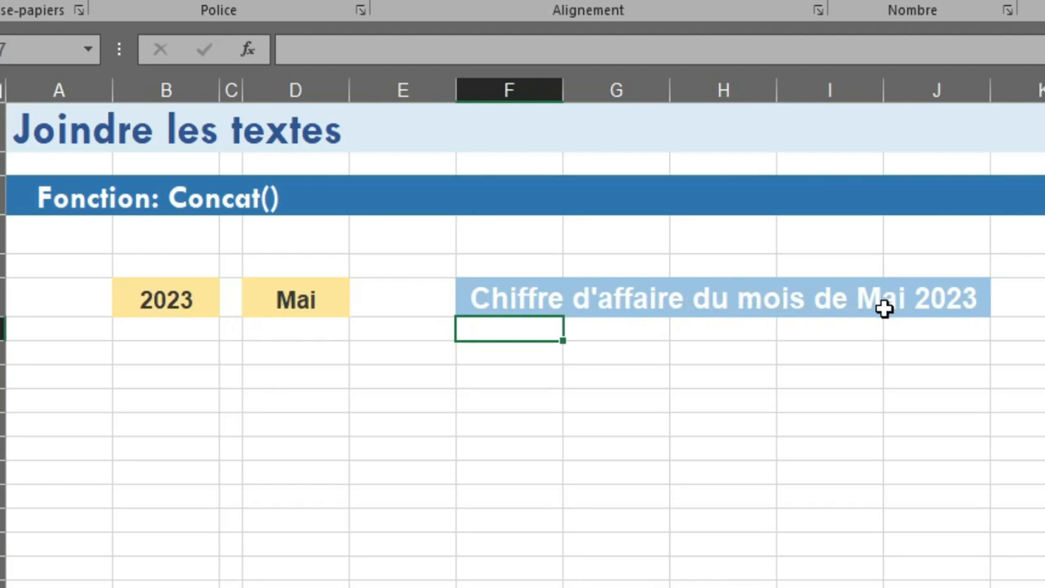
# - Set the month in D6 to Février and reduce the title cell's font size to 16 so the text fits
pyautogui.click(310, 295)
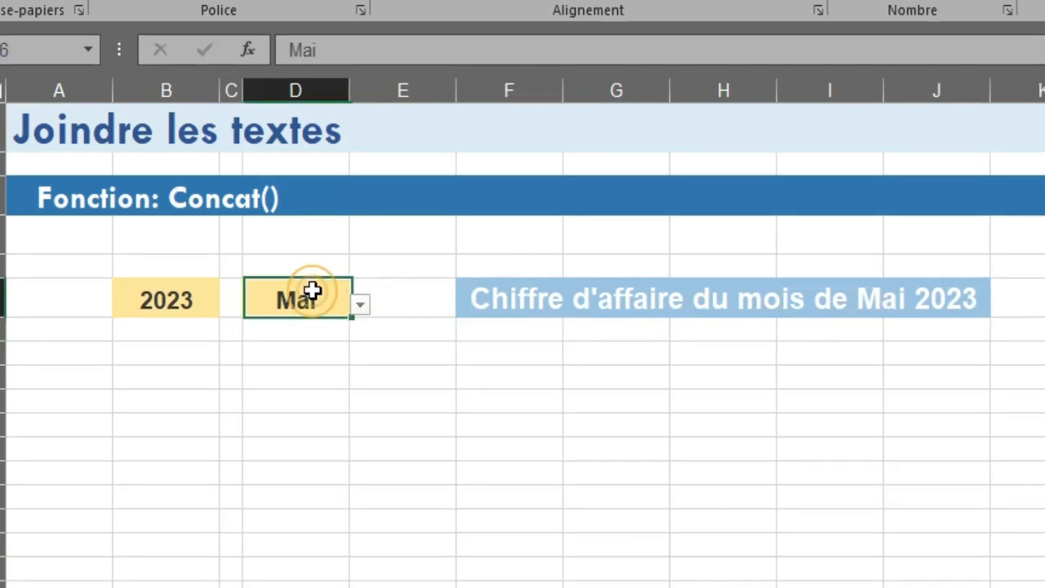
pyautogui.click(359, 304)
pyautogui.click(323, 342)
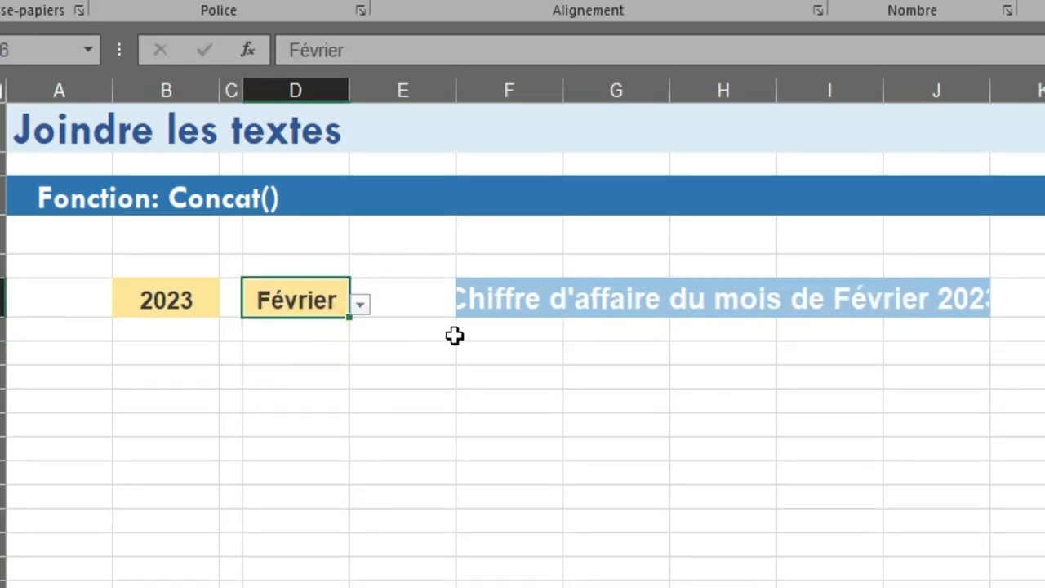
pyautogui.click(578, 303)
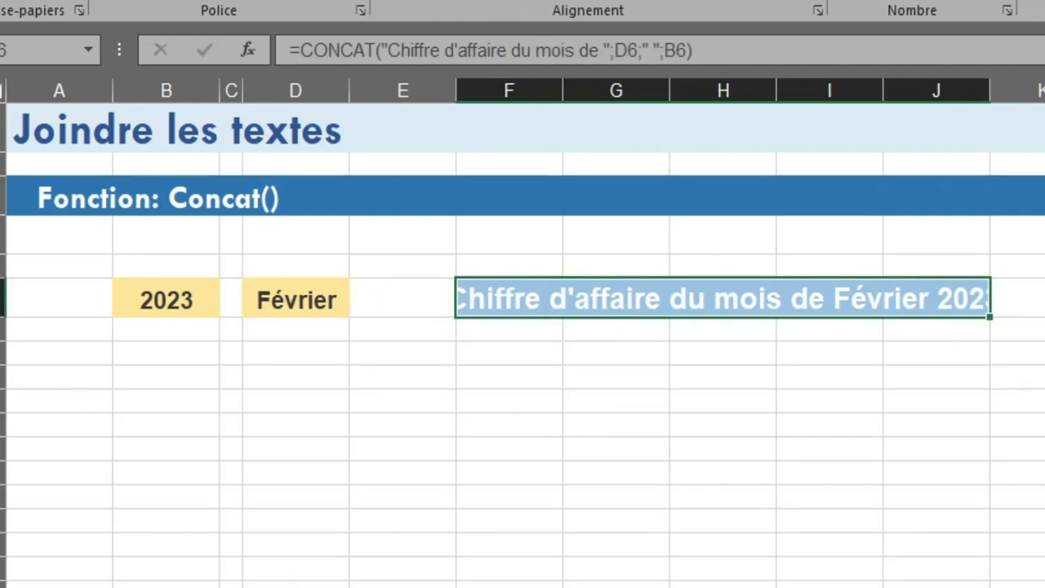
pyautogui.click(746, 487)
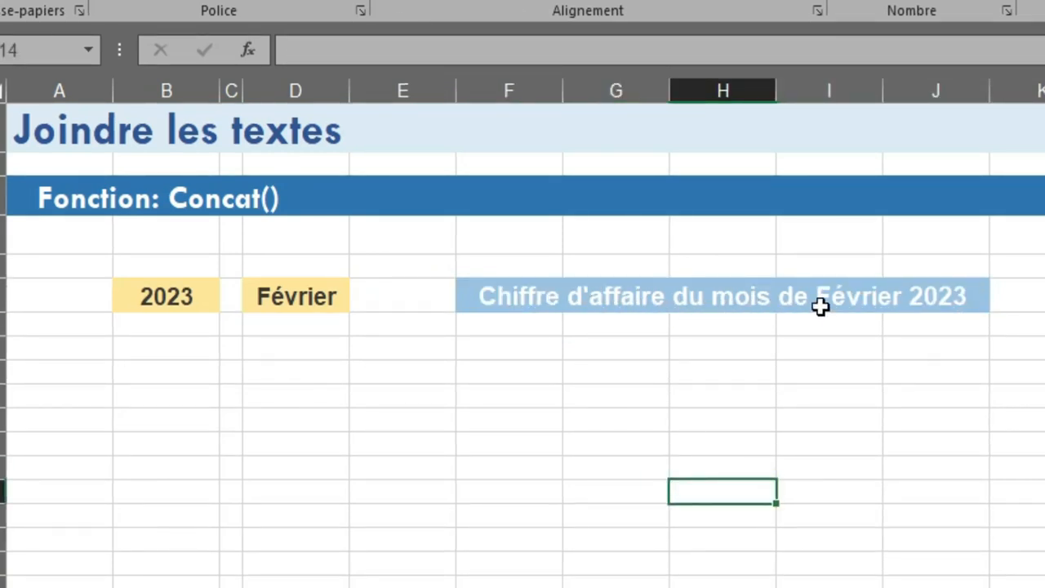
# - Set the year in B6 to 2019 and check the revenue title in F6 against its month and year cells
pyautogui.click(192, 295)
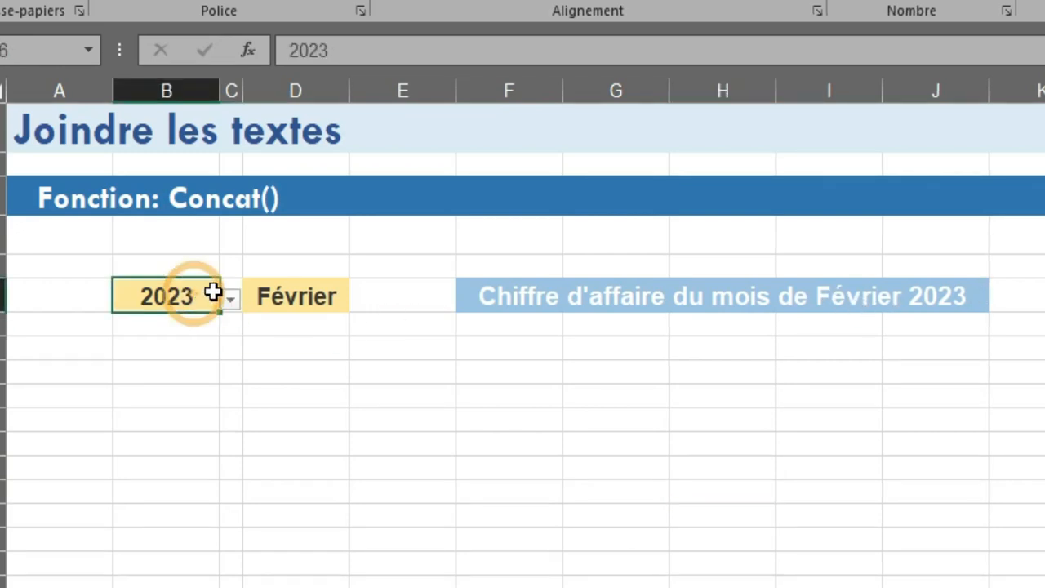
pyautogui.click(231, 301)
pyautogui.click(178, 338)
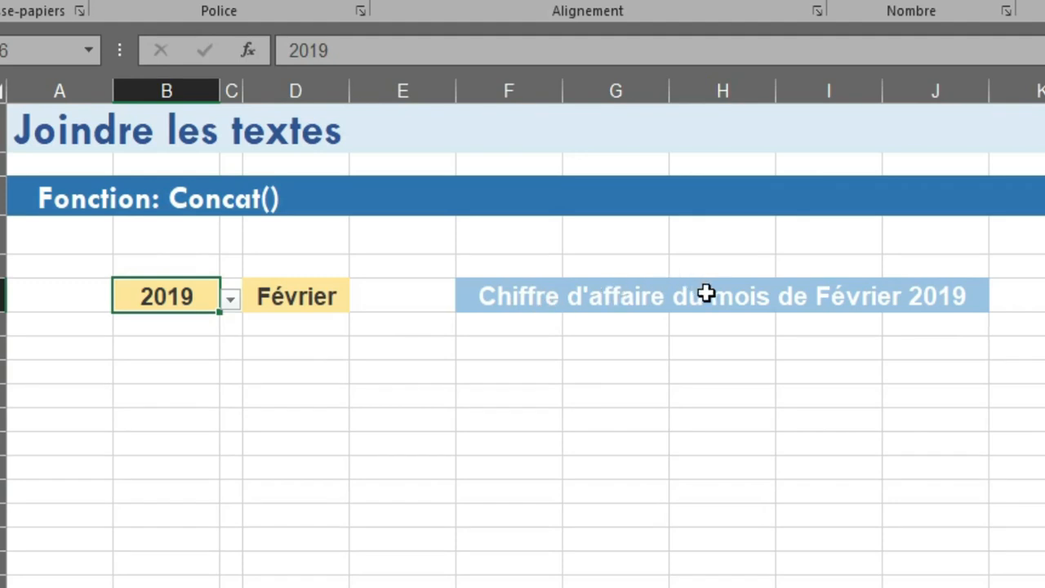
pyautogui.click(942, 297)
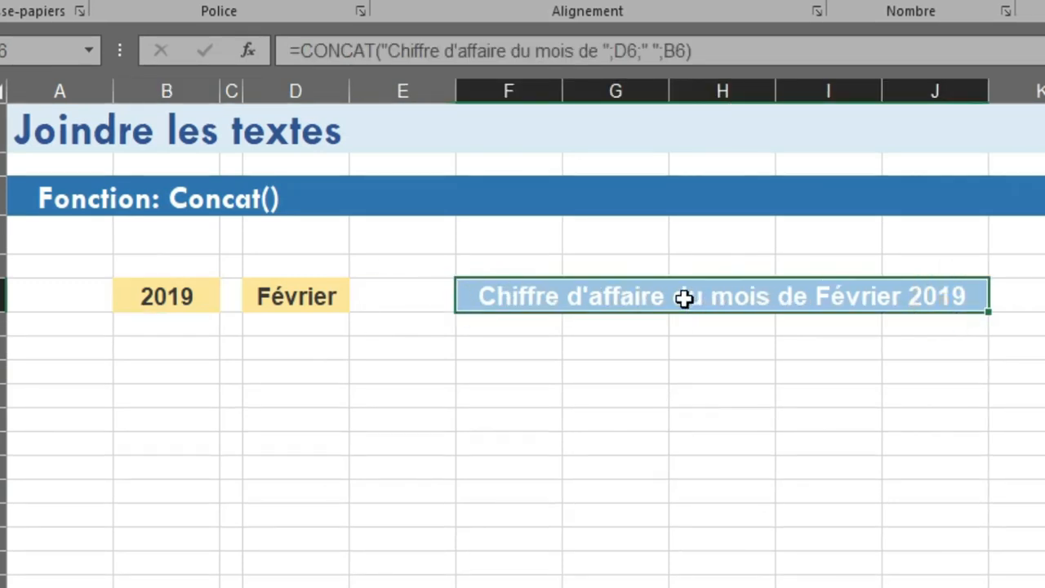
pyautogui.click(281, 309)
pyautogui.click(127, 296)
pyautogui.click(484, 296)
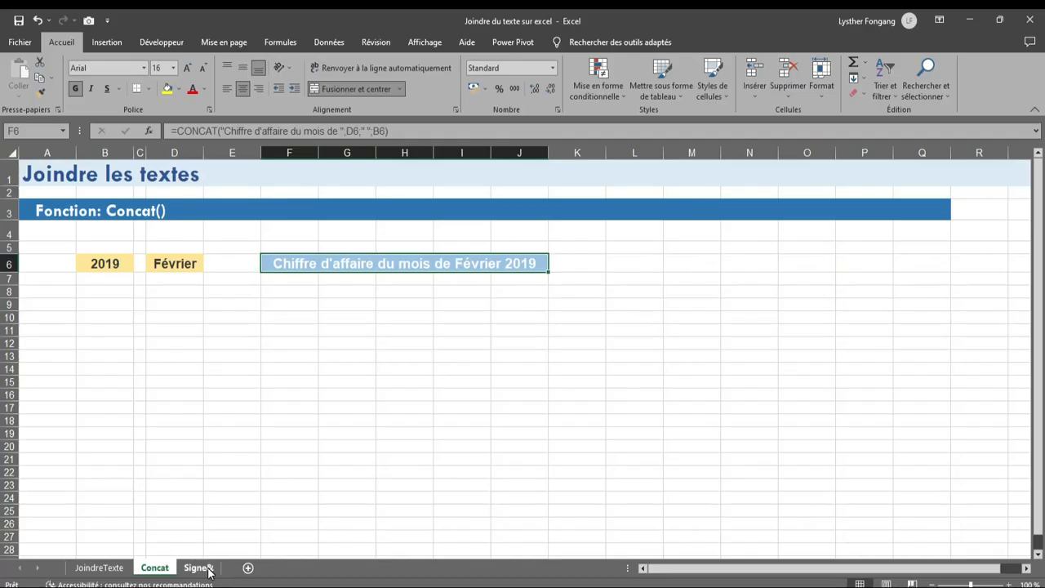
# - Open the Signe& sheet and examine the Nature formulas in F6 and F7 and the empty Intérprétation cell G6
pyautogui.click(199, 566)
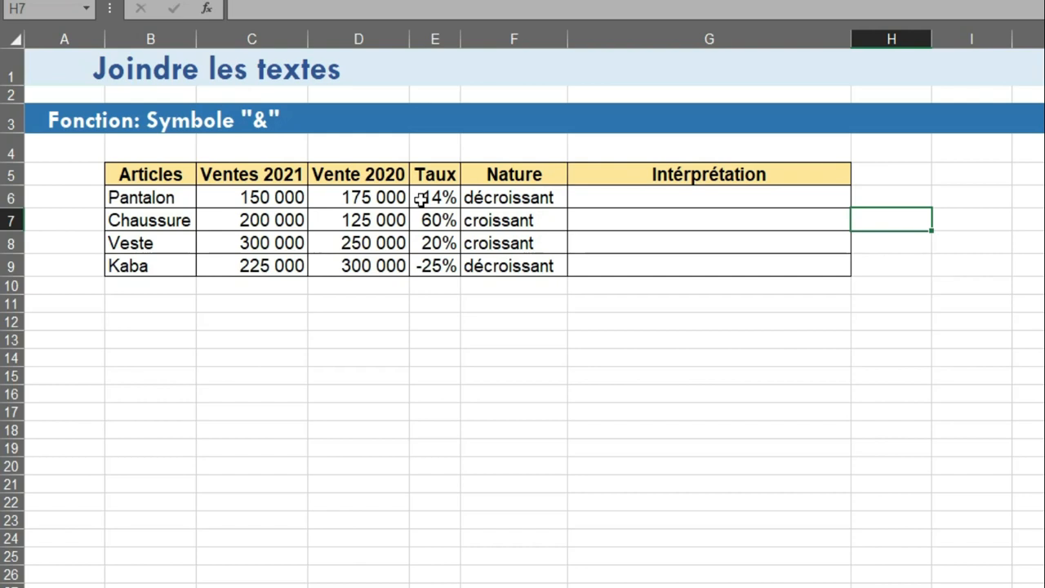
pyautogui.click(492, 196)
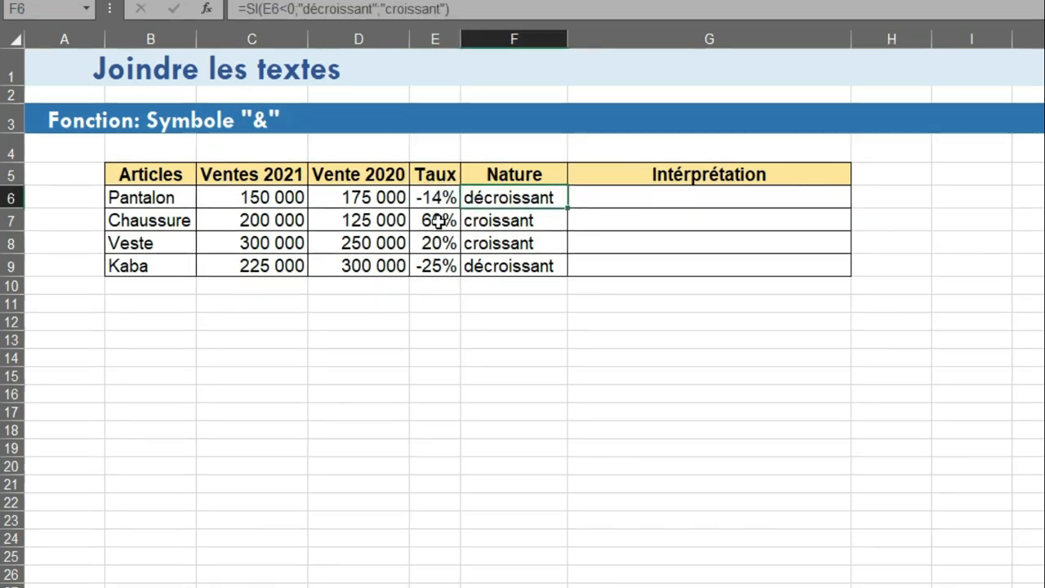
pyautogui.click(491, 216)
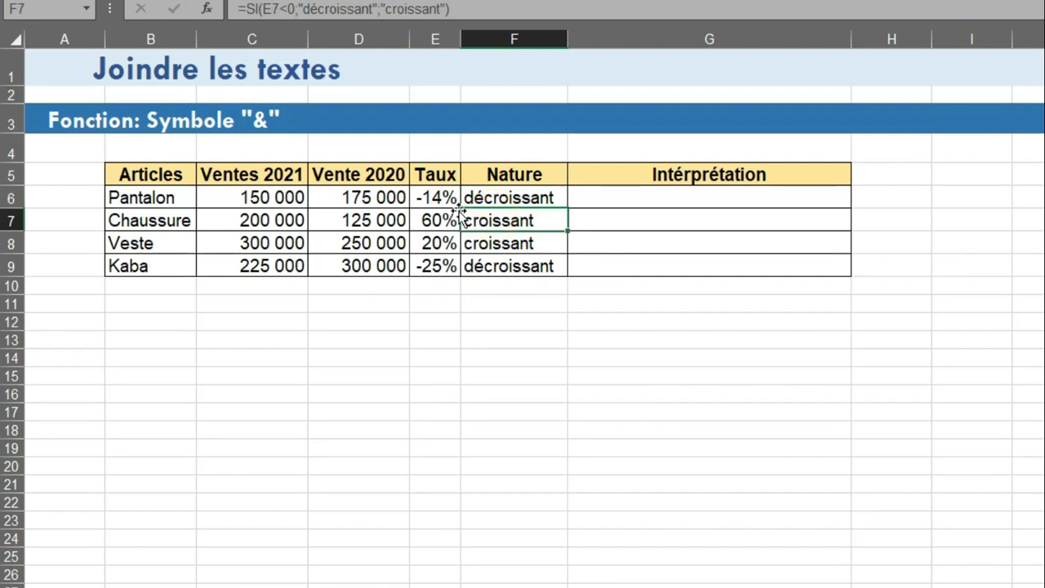
pyautogui.click(584, 197)
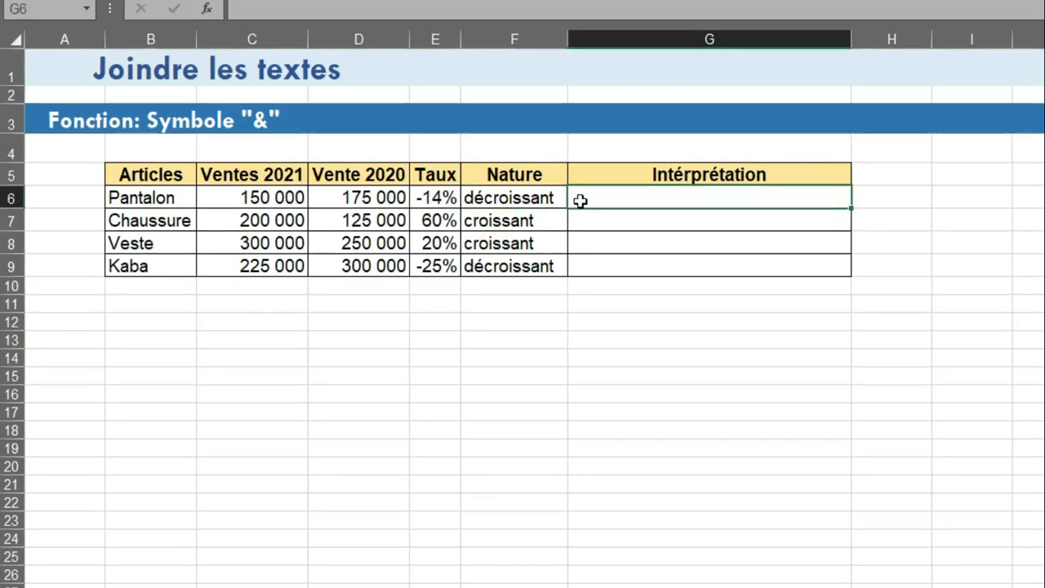
pyautogui.click(514, 198)
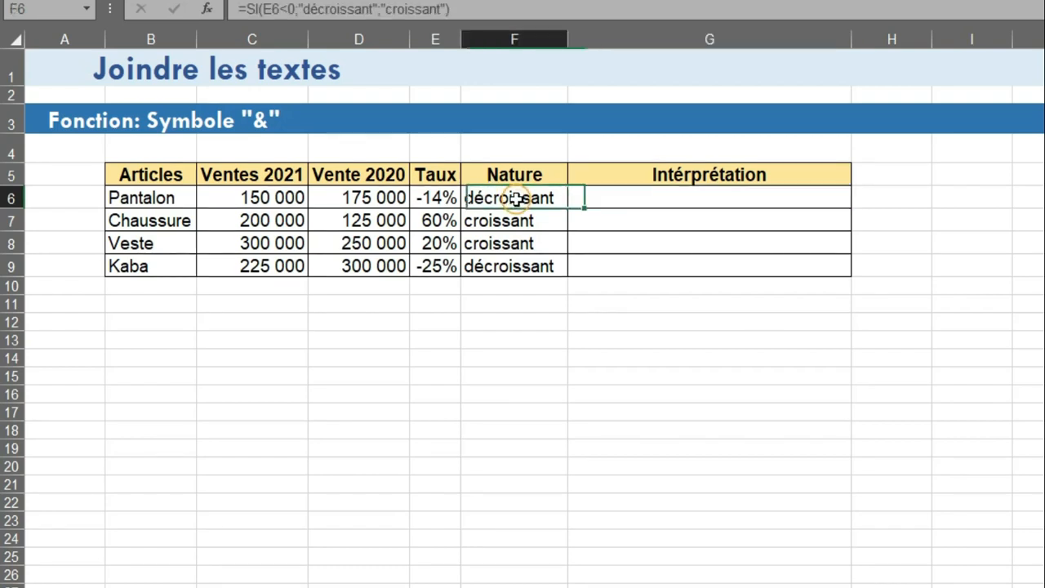
pyautogui.click(588, 198)
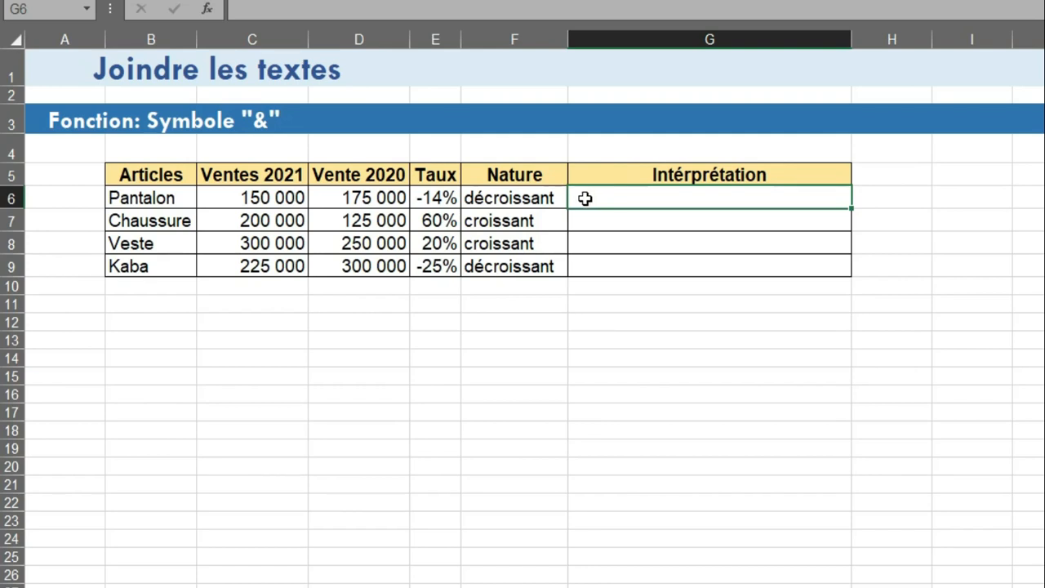
pyautogui.click(535, 197)
# - Enter the formula ="Variation est "&F6 in the Intérprétation cell G6 for Pantalon
pyautogui.click(601, 200)
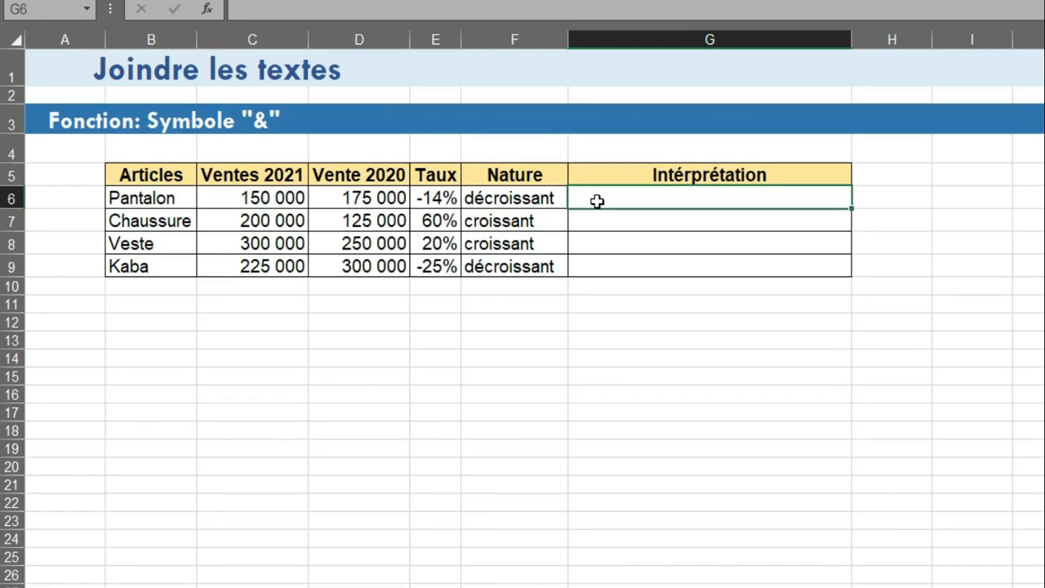
pyautogui.write('="Variati')
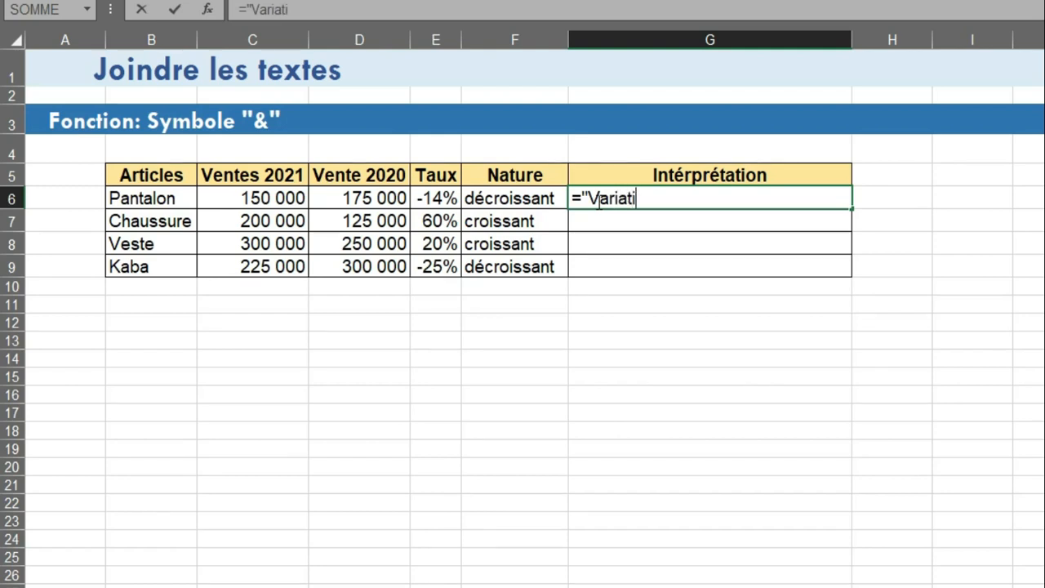
pyautogui.write('est')
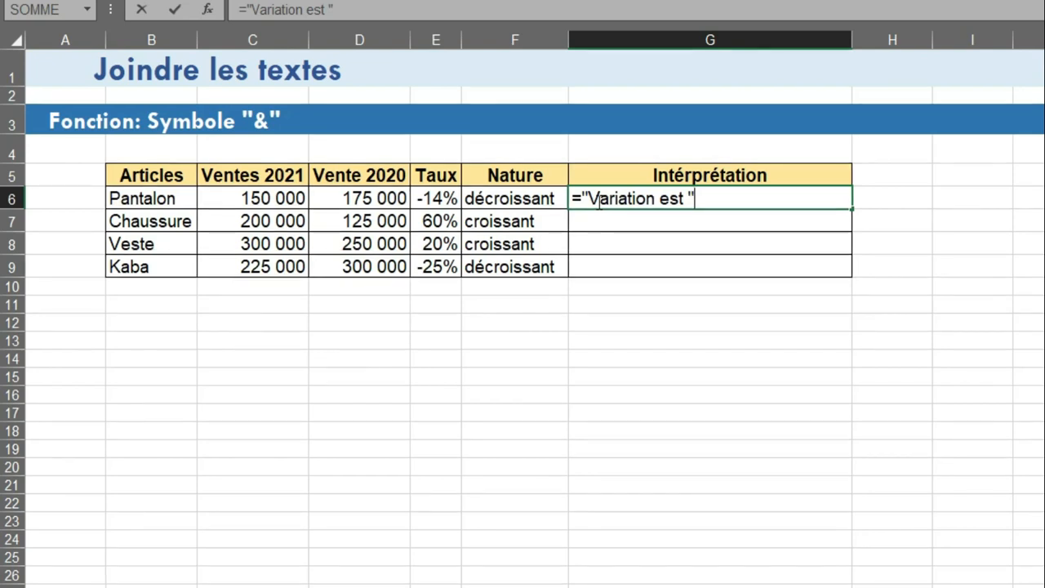
pyautogui.write('&')
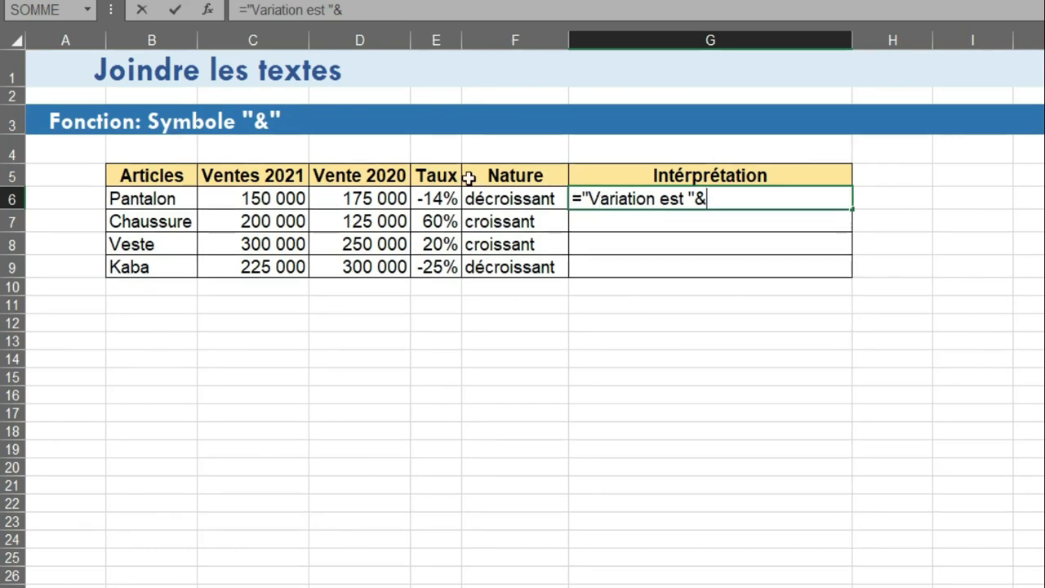
pyautogui.click(520, 201)
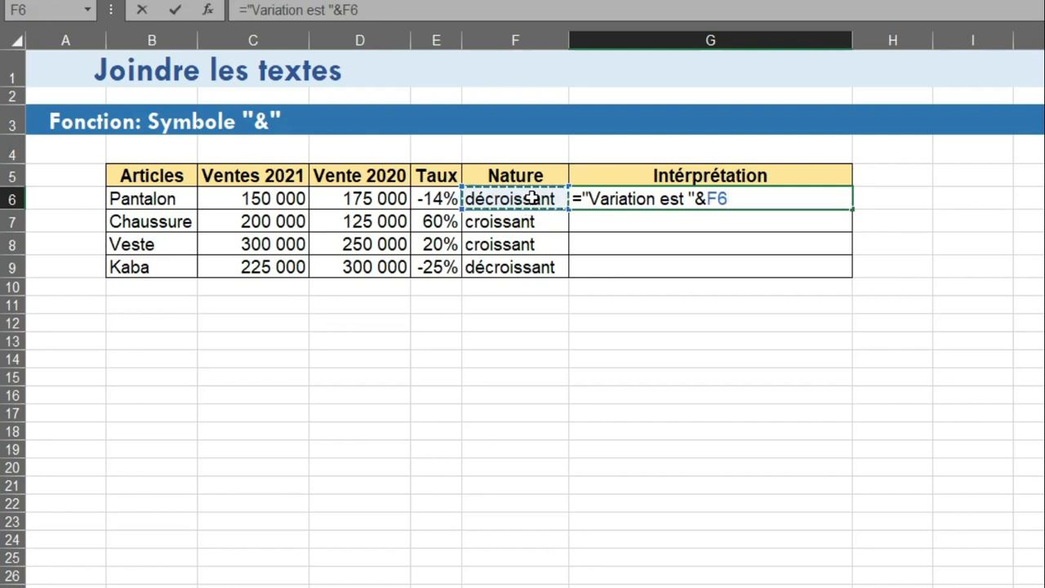
pyautogui.press('Return')
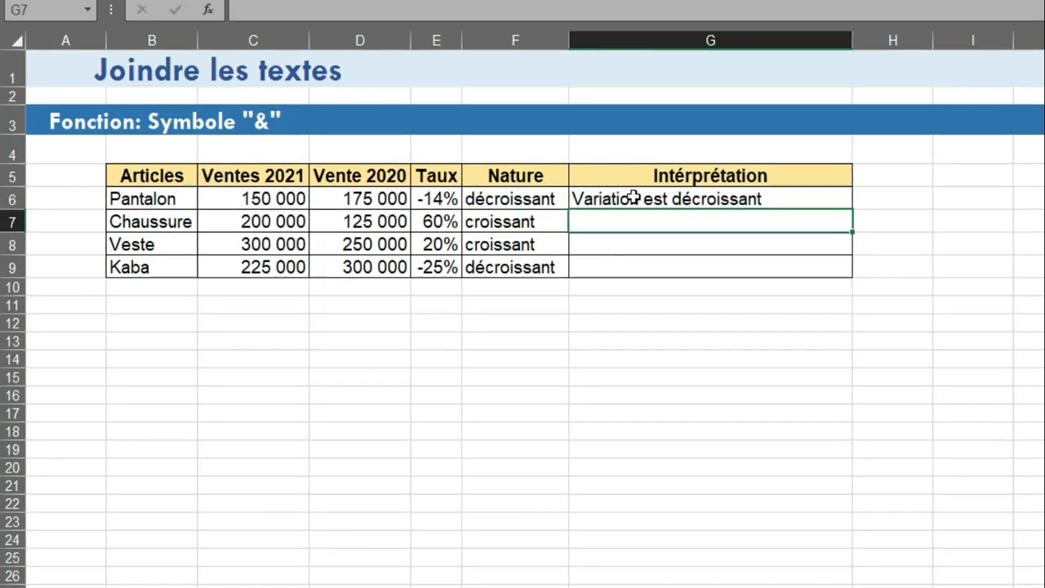
# - Fill the G6 formula down the Intérprétation column to G9 and check the joined texts
pyautogui.click(750, 200)
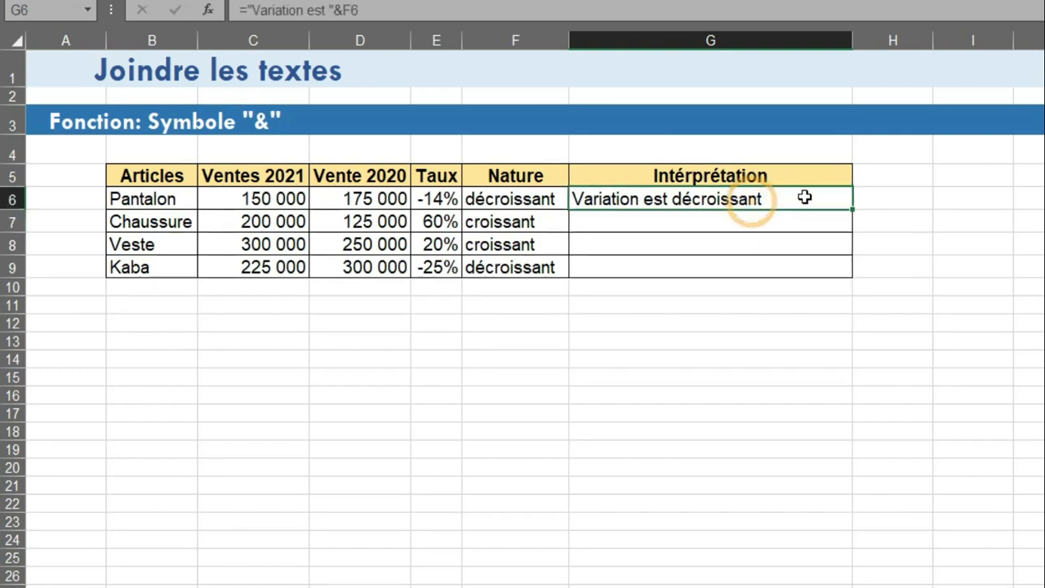
pyautogui.doubleClick(850, 212)
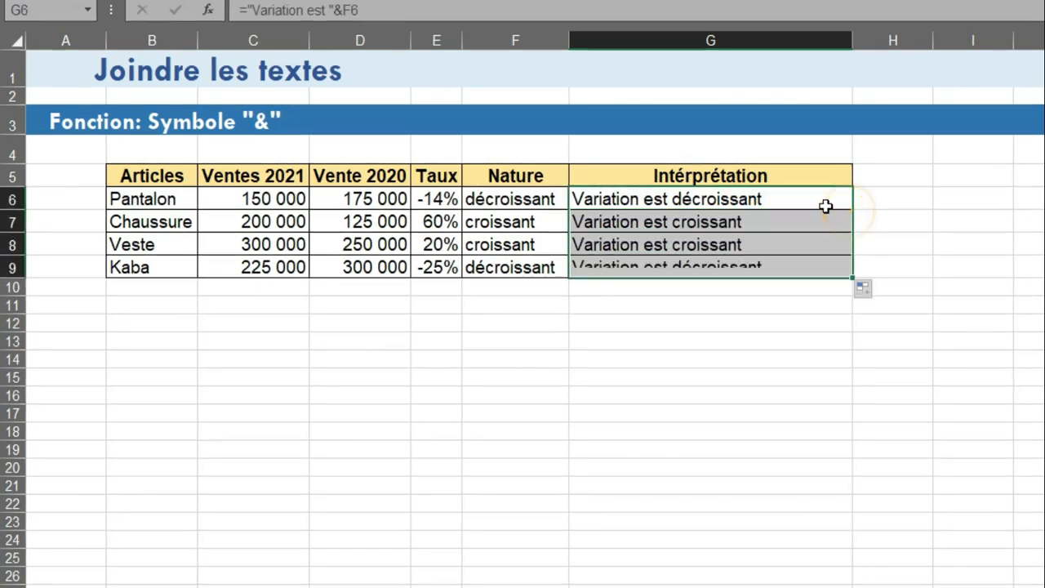
pyautogui.click(688, 201)
pyautogui.click(663, 225)
pyautogui.click(659, 249)
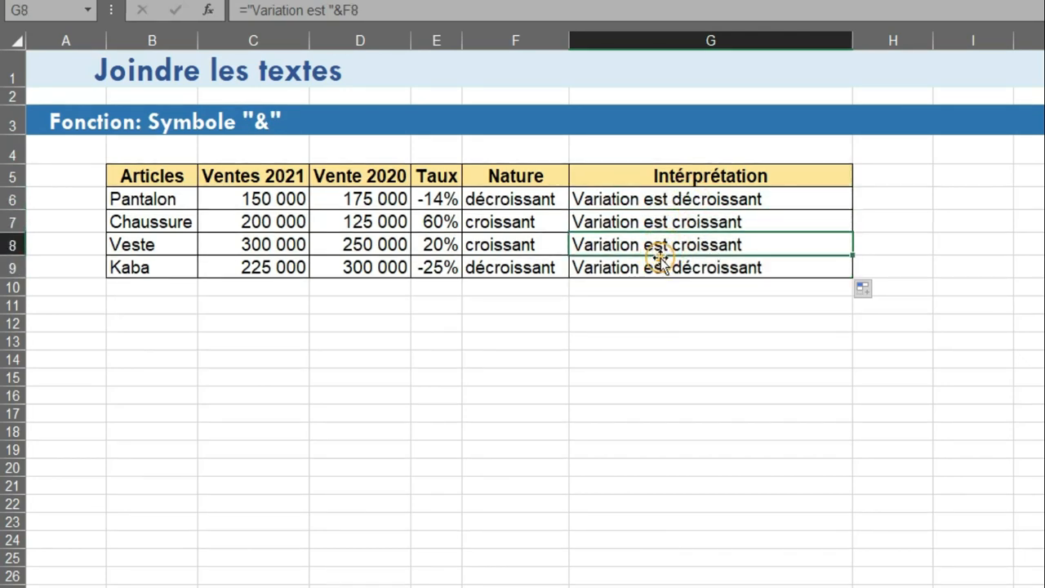
# - Inspect the cell reference in G7's formula, and compare the interpretations in G6, G7 and G9
pyautogui.click(660, 223)
pyautogui.doubleClick(660, 222)
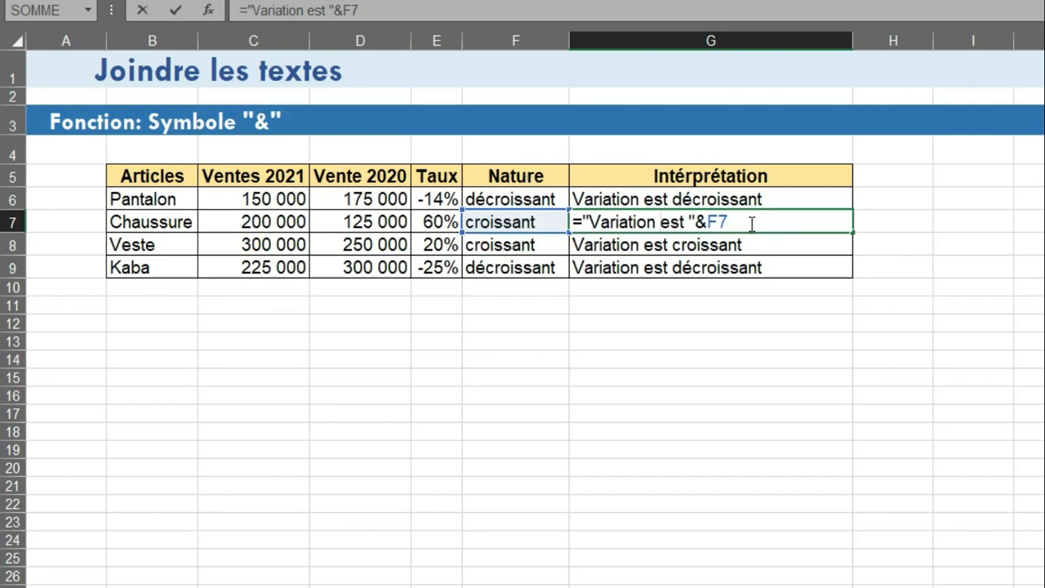
pyautogui.press('Return')
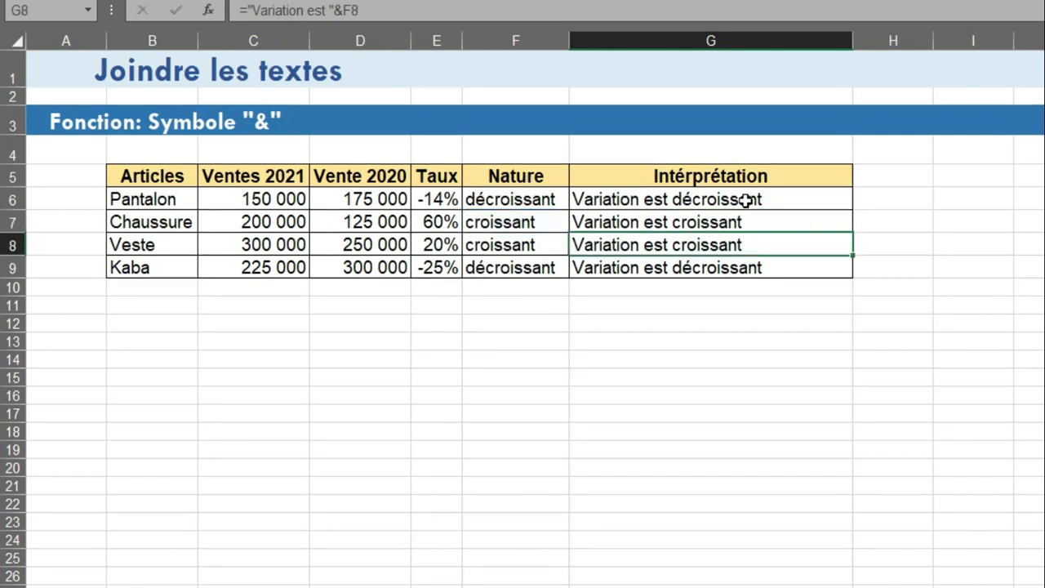
pyautogui.click(701, 200)
pyautogui.click(694, 226)
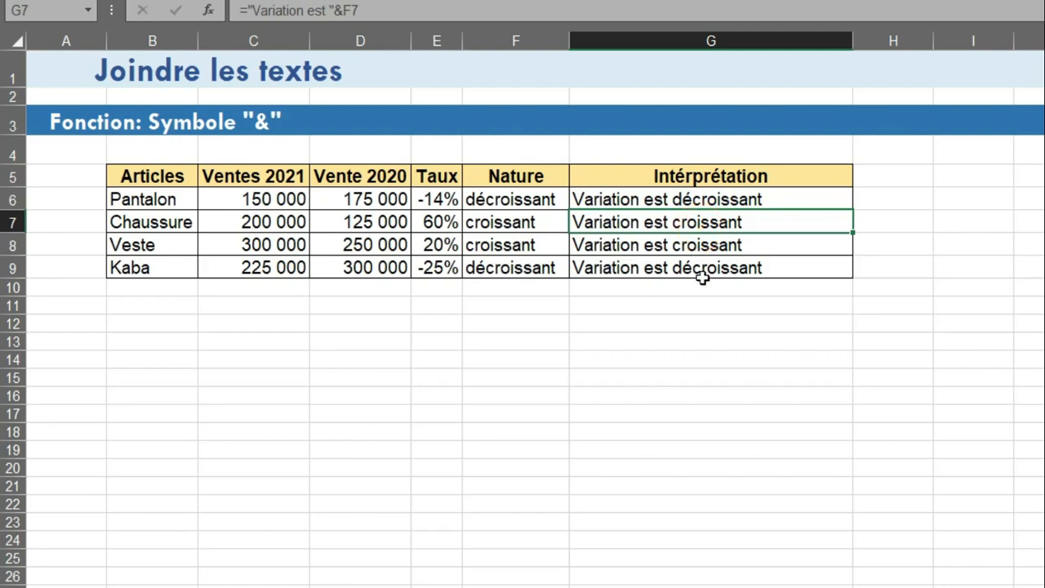
pyautogui.click(703, 271)
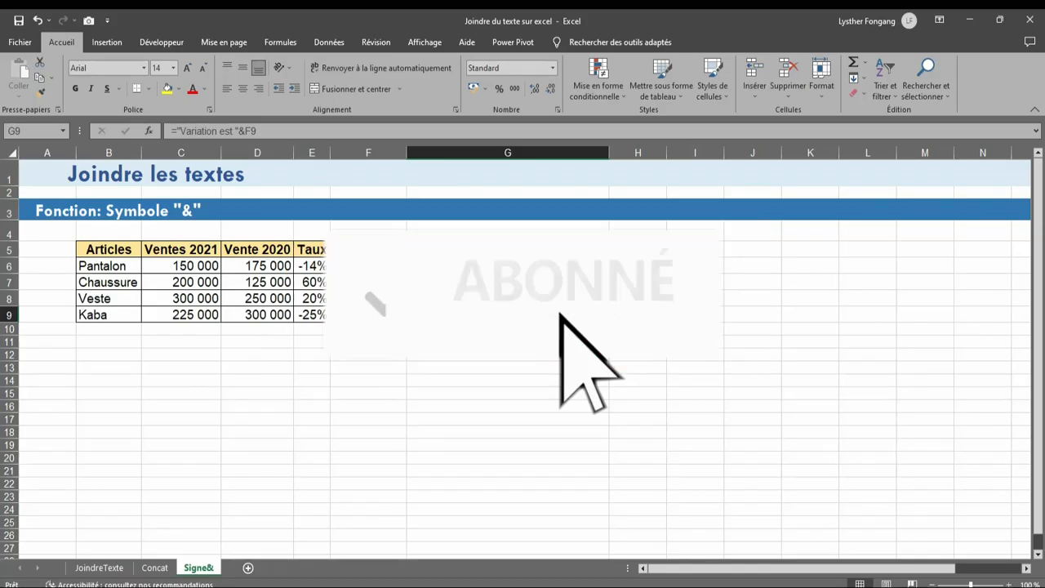